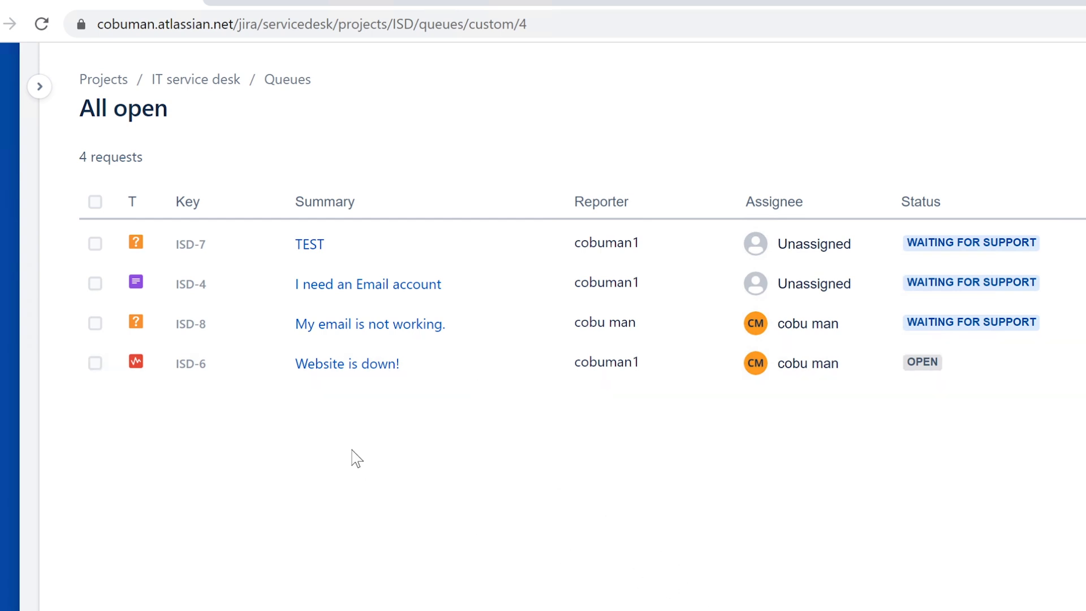
- Open ticket ISD-8 'My email is not working.' from the All open queue
left_click(391, 325)
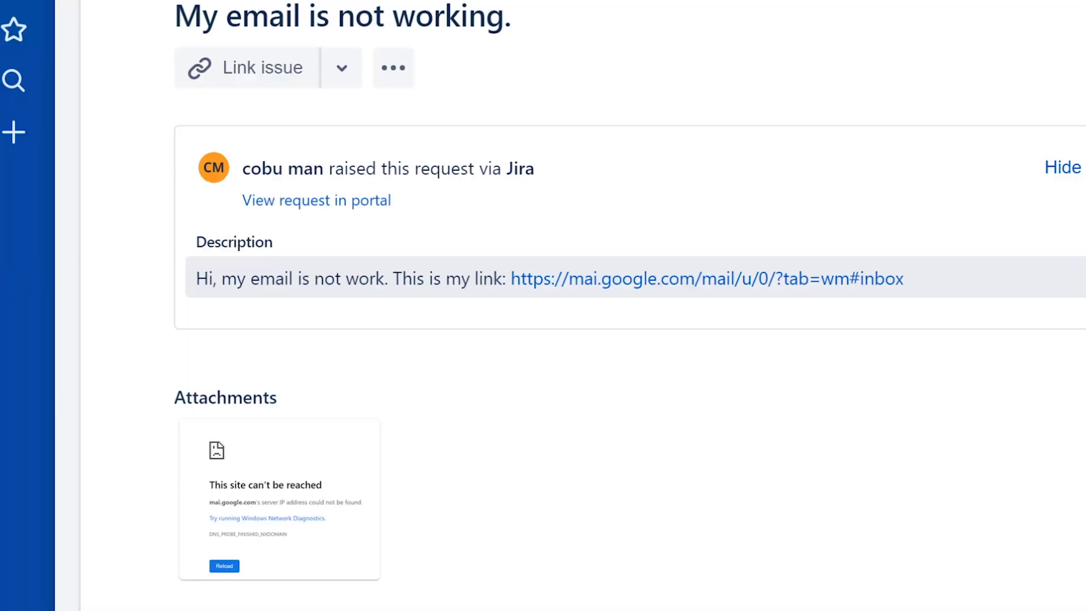
triple_click(274, 238)
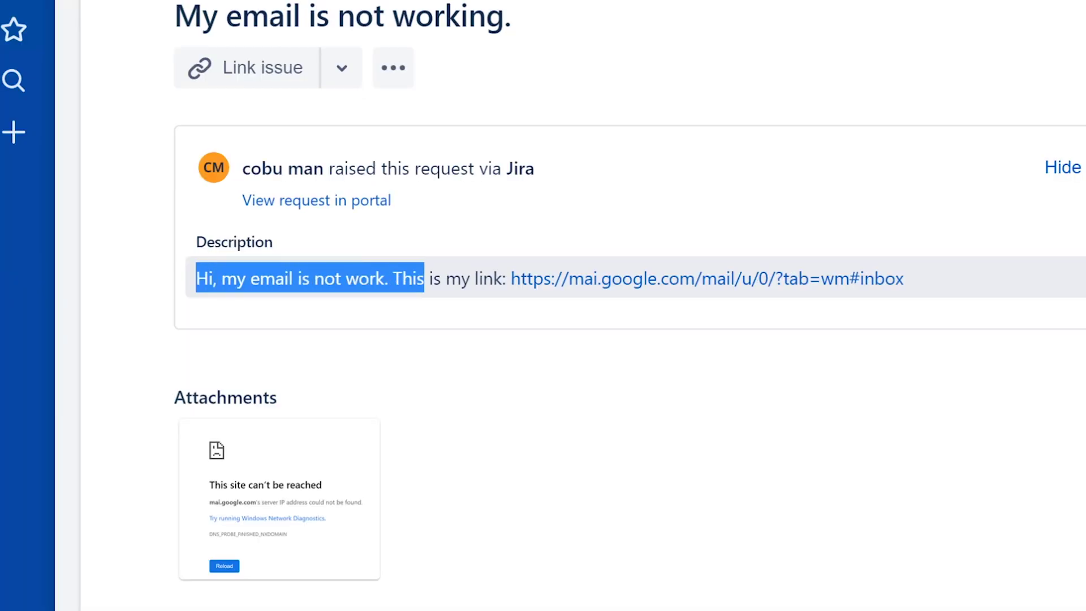
left_click(968, 246)
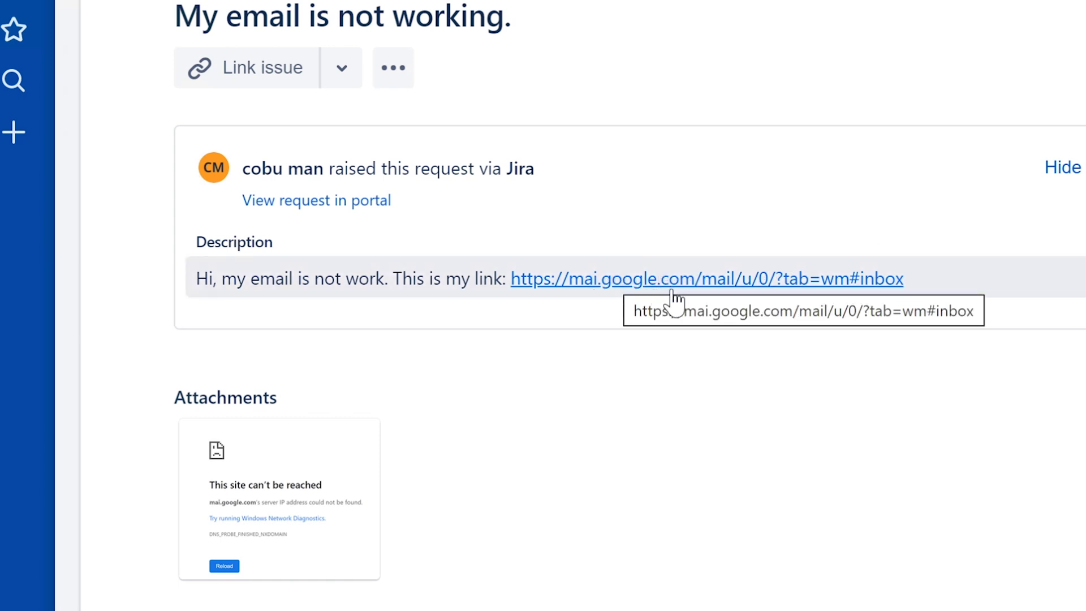
mouse_move(253, 509)
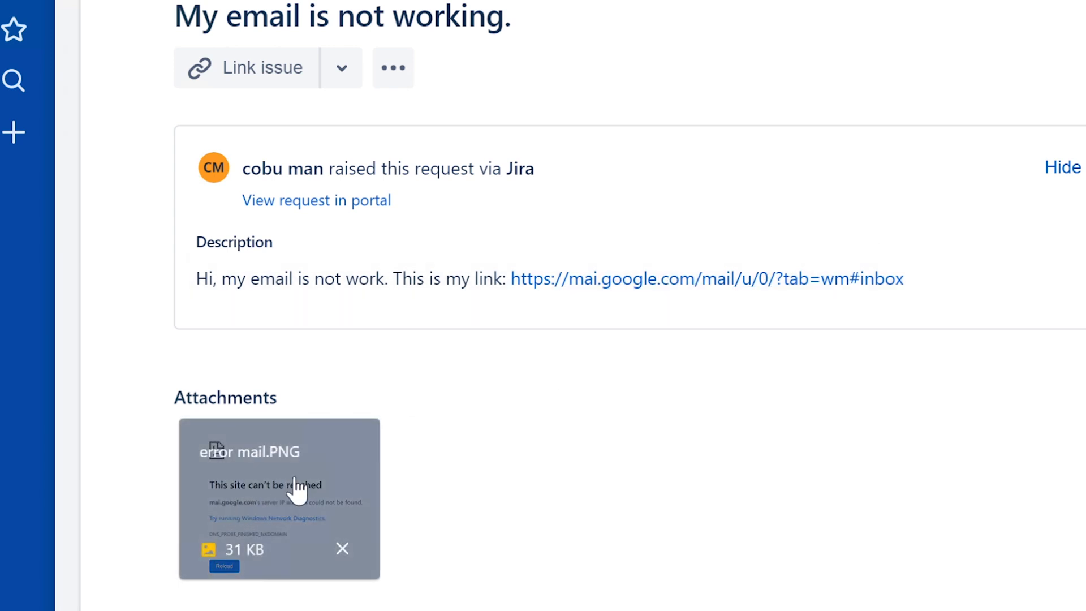
left_click(271, 479)
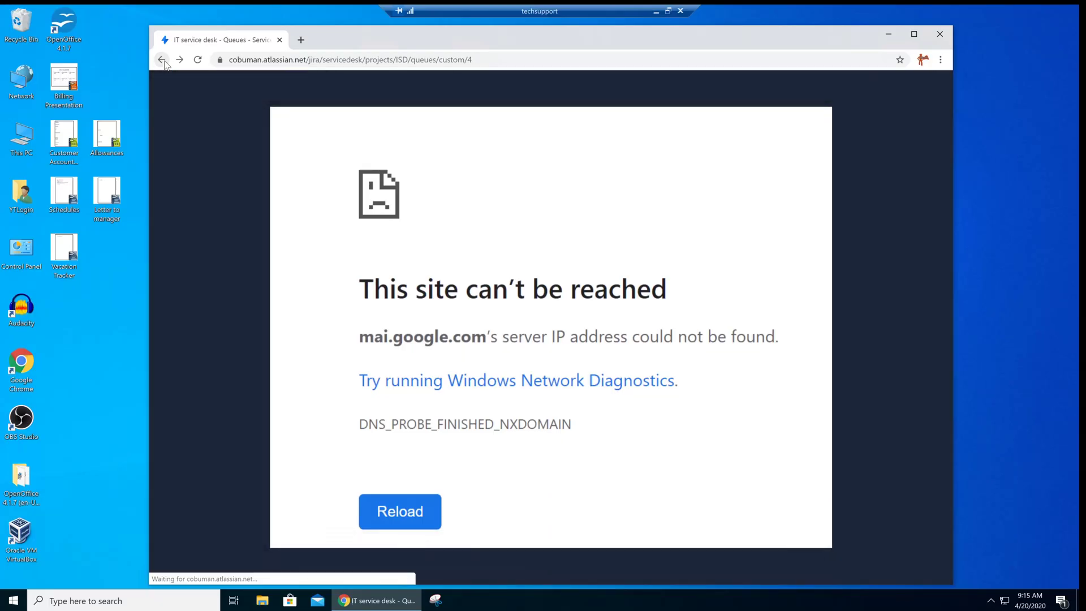
key("Escape")
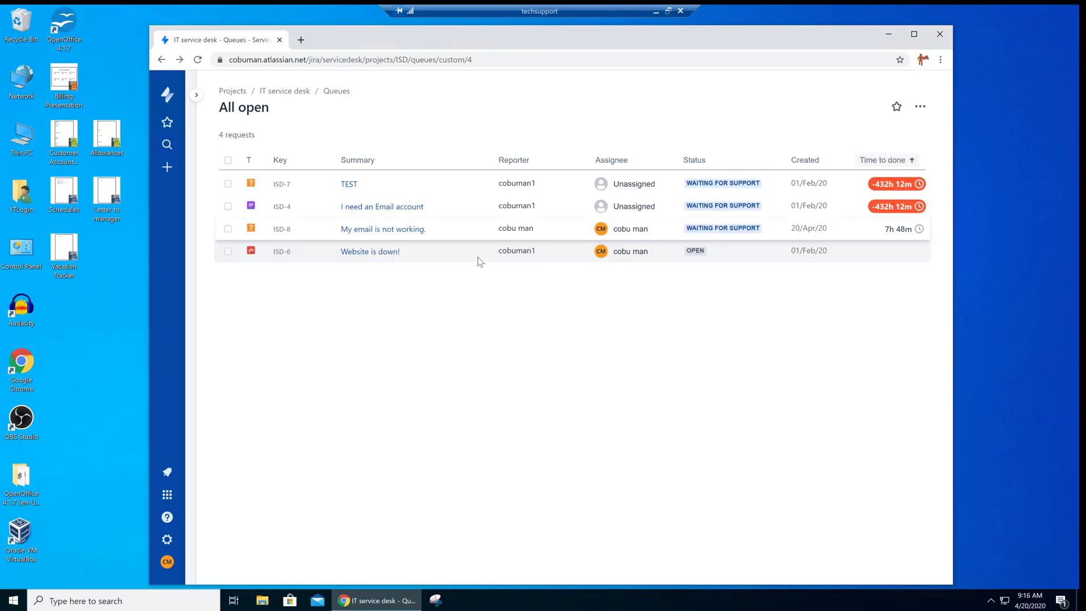
left_click(382, 232)
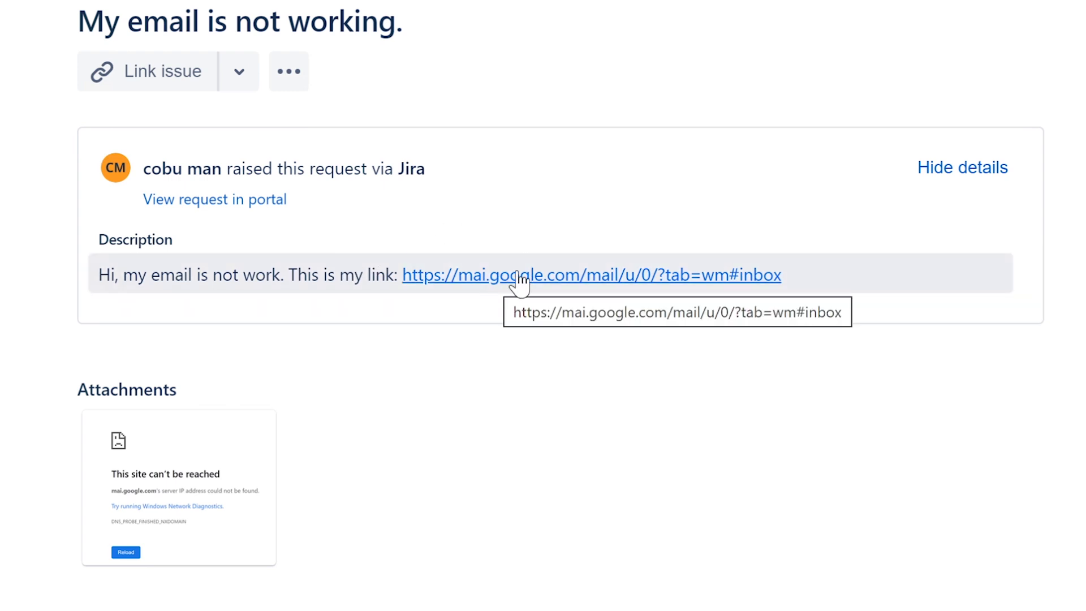
- Follow the email link in the ticket description and select the full web address in Chrome
left_click(501, 276)
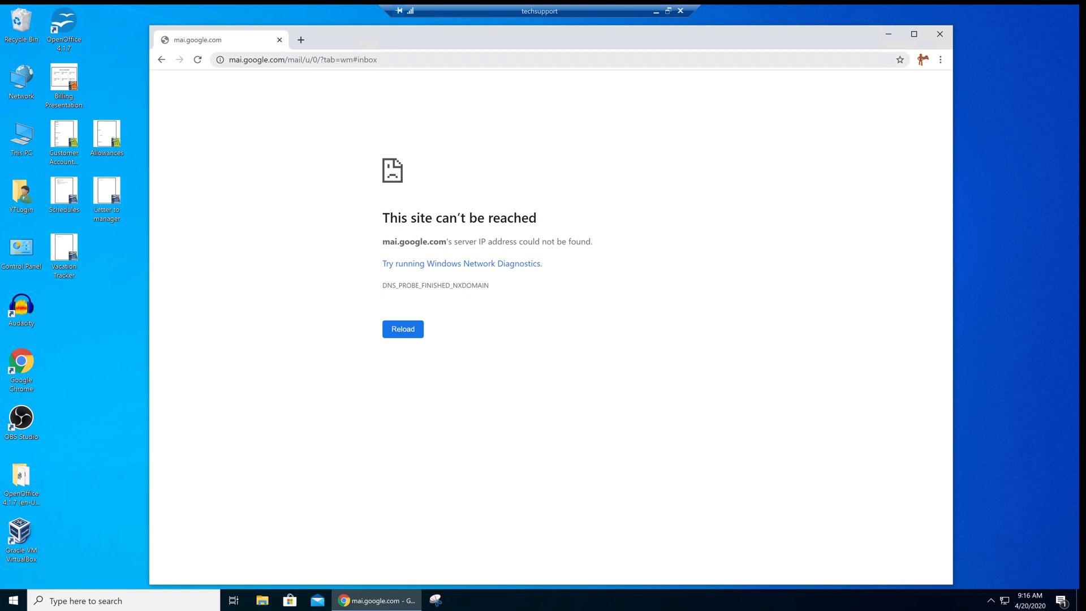
left_click(272, 61)
key("End")
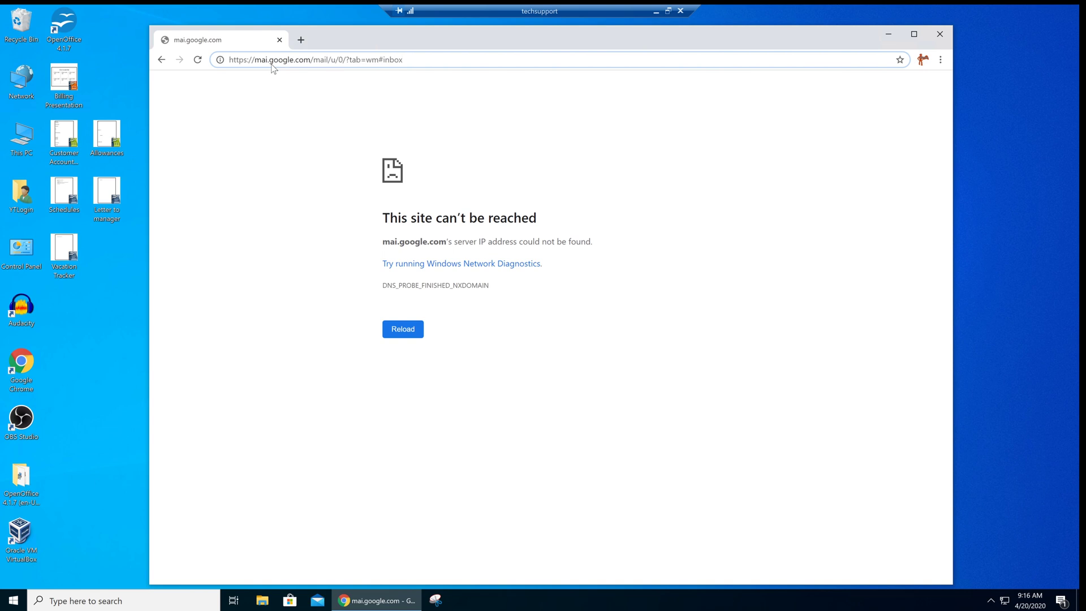
key("Left")
key("Left")
key("Left")
key("Left")
key("Left")
key("Left")
key("Left")
key("Left")
key("Left")
key("Left")
key("Left")
key("Left")
key("Left")
key("Left")
key("Left")
key("Left")
key("Left")
key("Left")
key("Left")
key("Left")
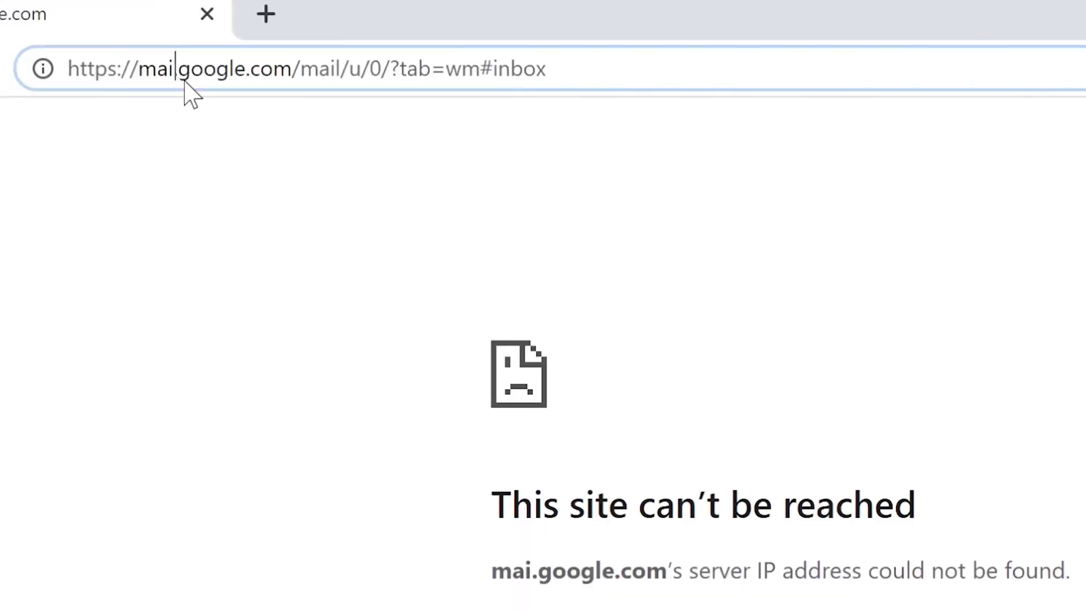
type("l")
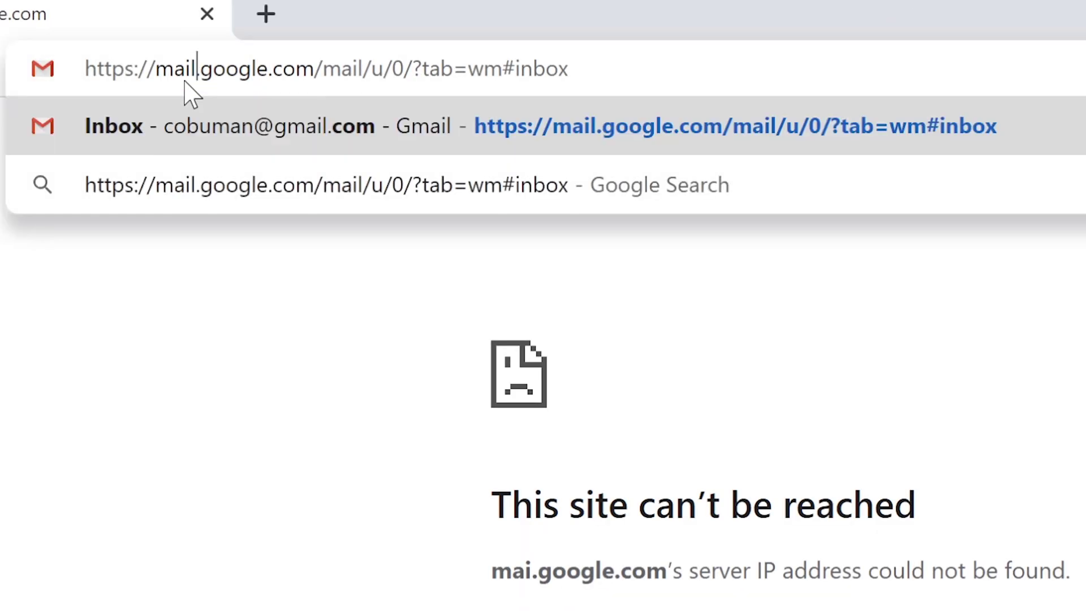
key("Return")
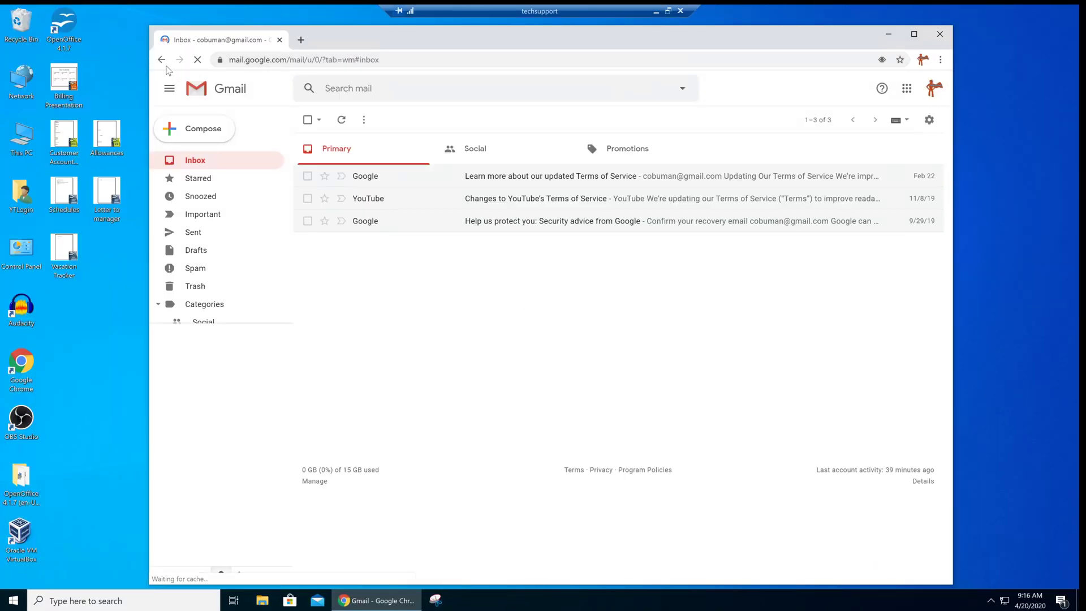
left_click(162, 61)
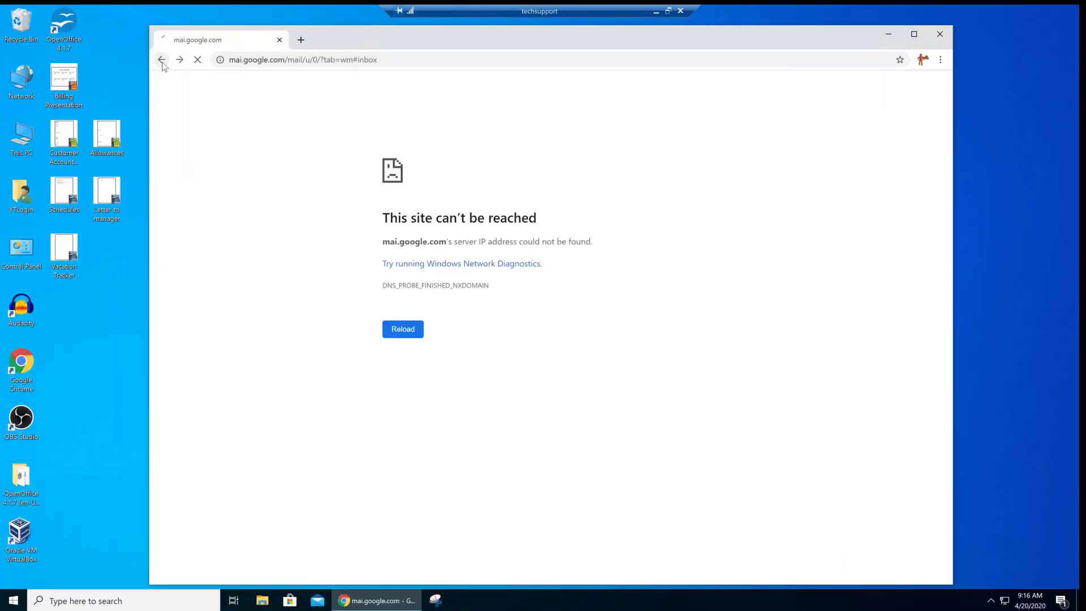
left_click(162, 61)
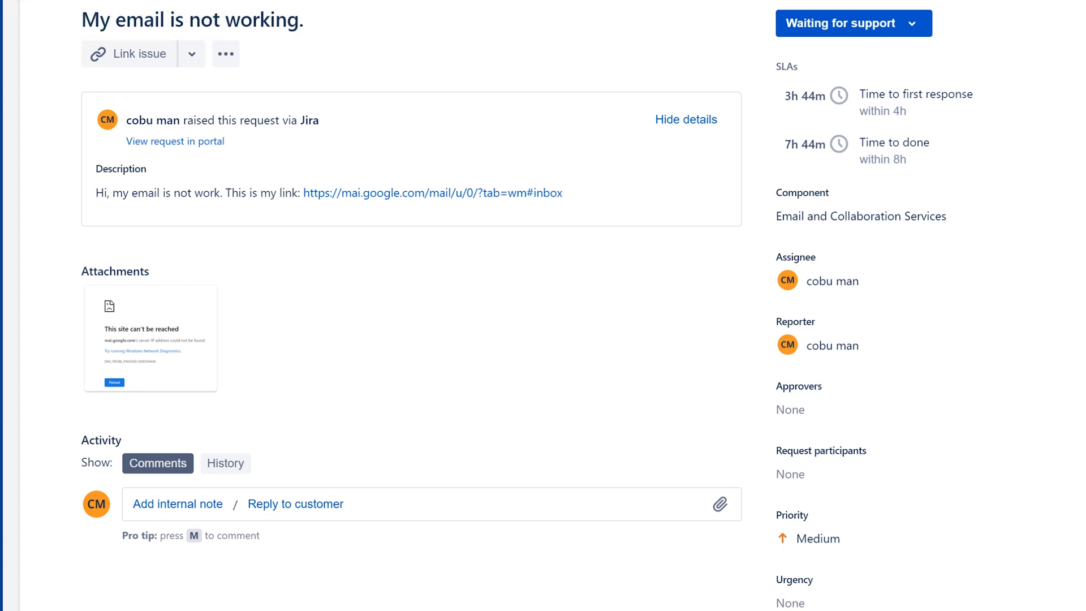
left_click(247, 0)
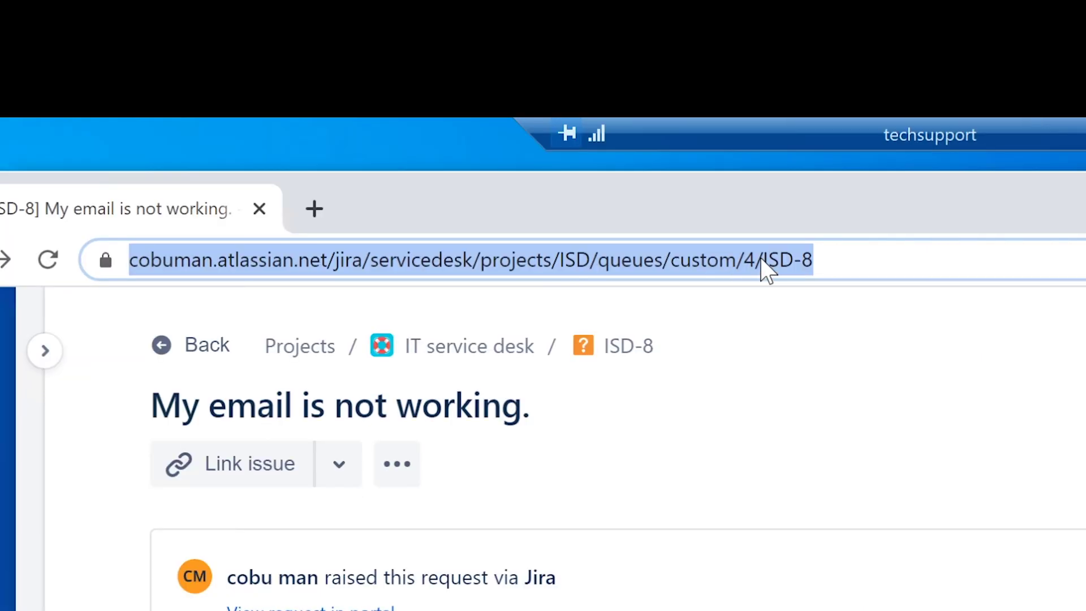
left_click(507, 61)
key("End")
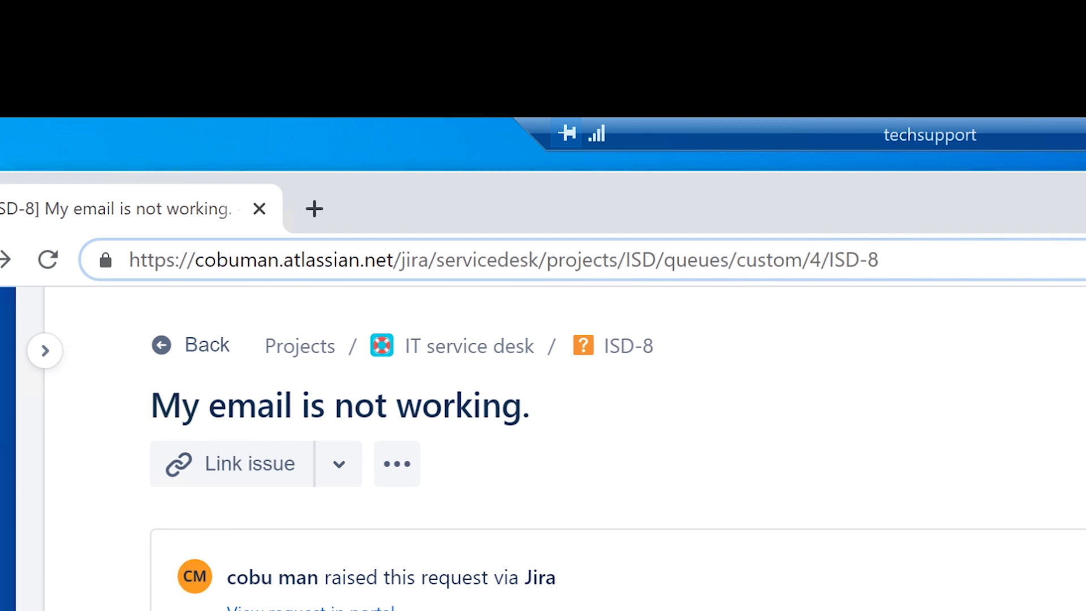
key("BackSpace")
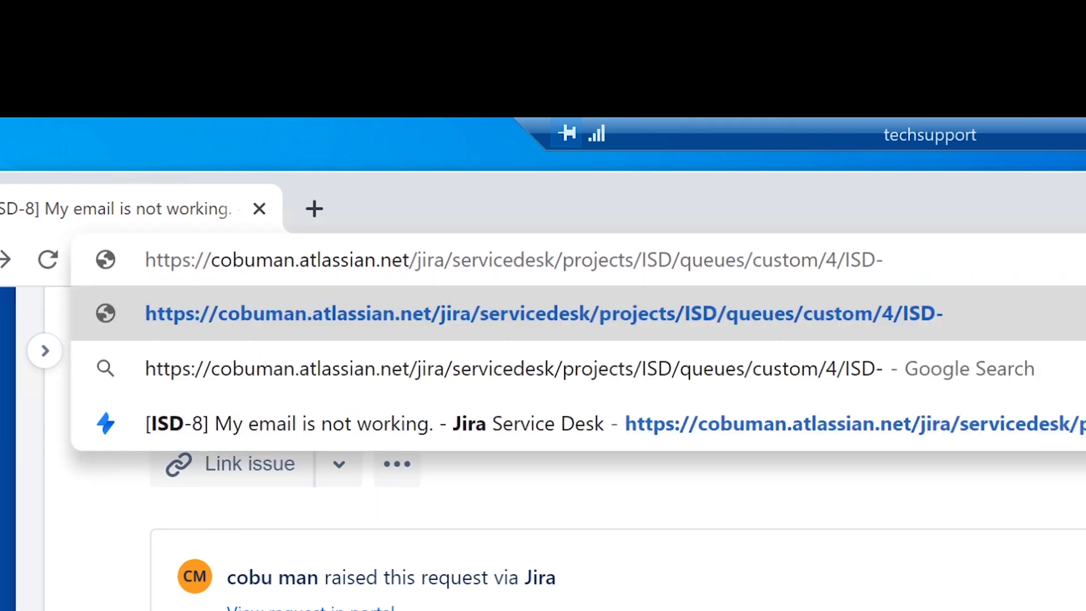
type("*")
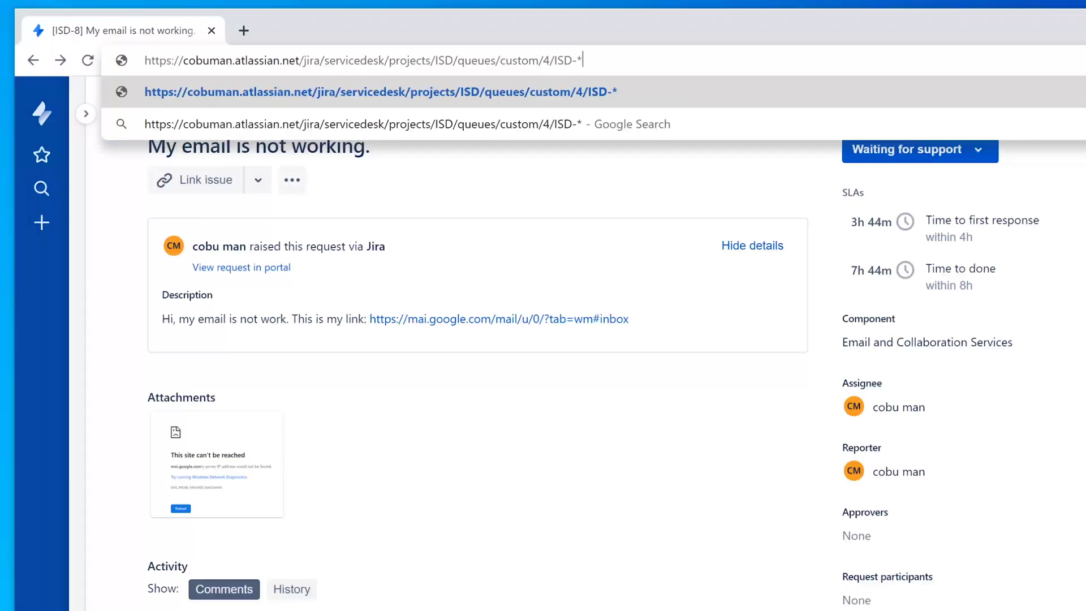
key("BackSpace")
type("8")
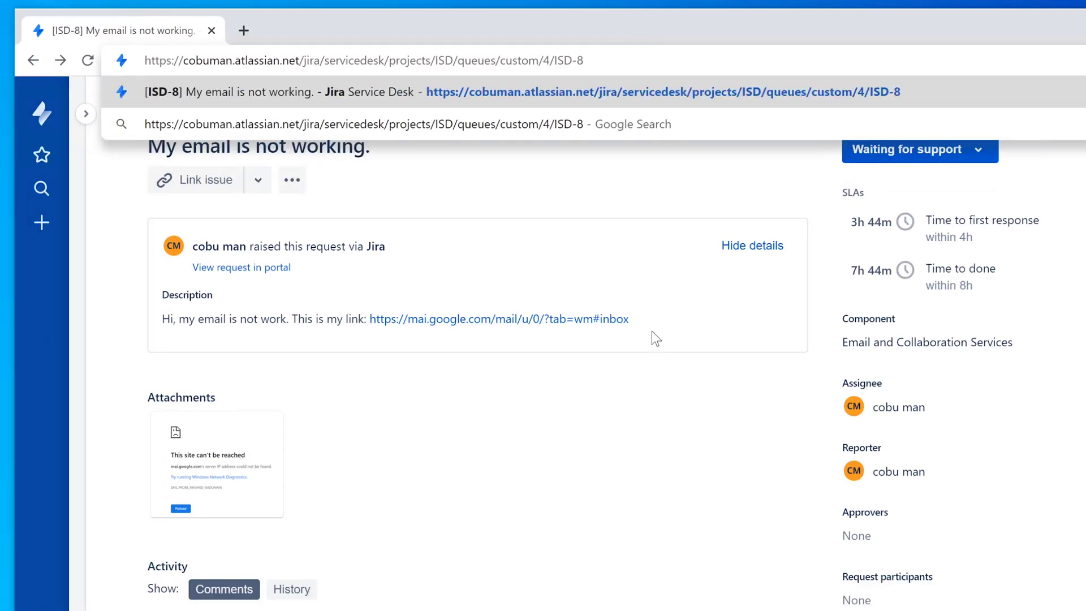
key("Return")
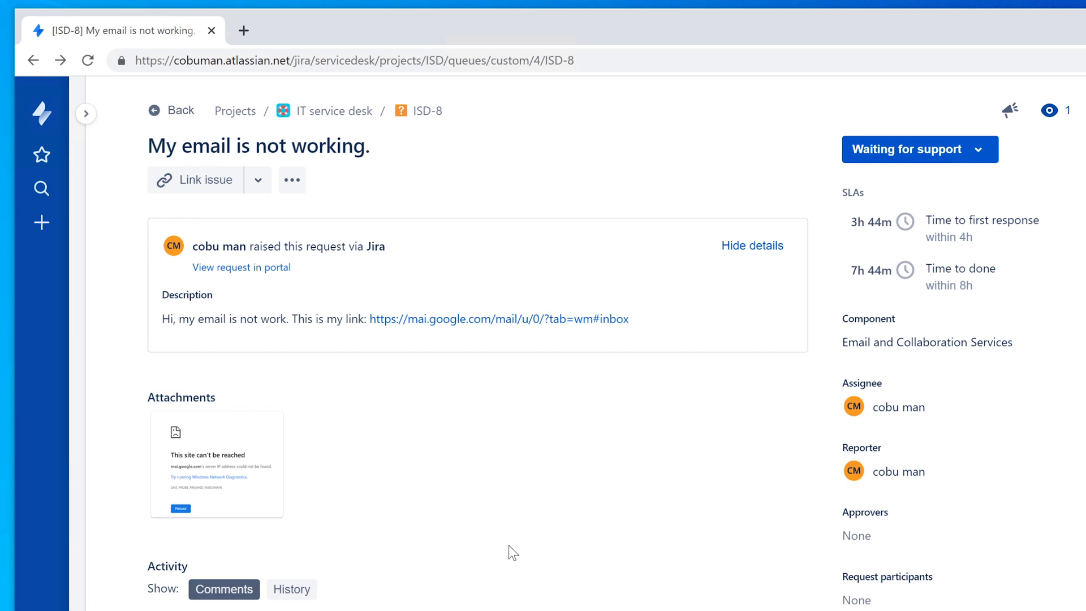
- Start a customer reply introducing the help desk agent and mentioning the broken-link ticket
scroll(508, 546, "down", 3)
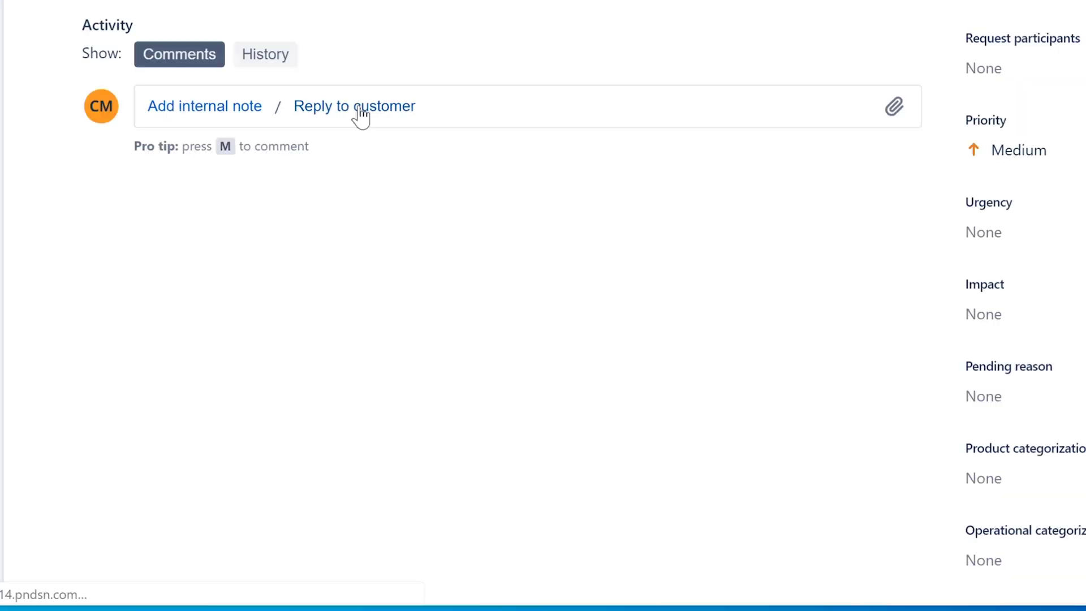
left_click(360, 116)
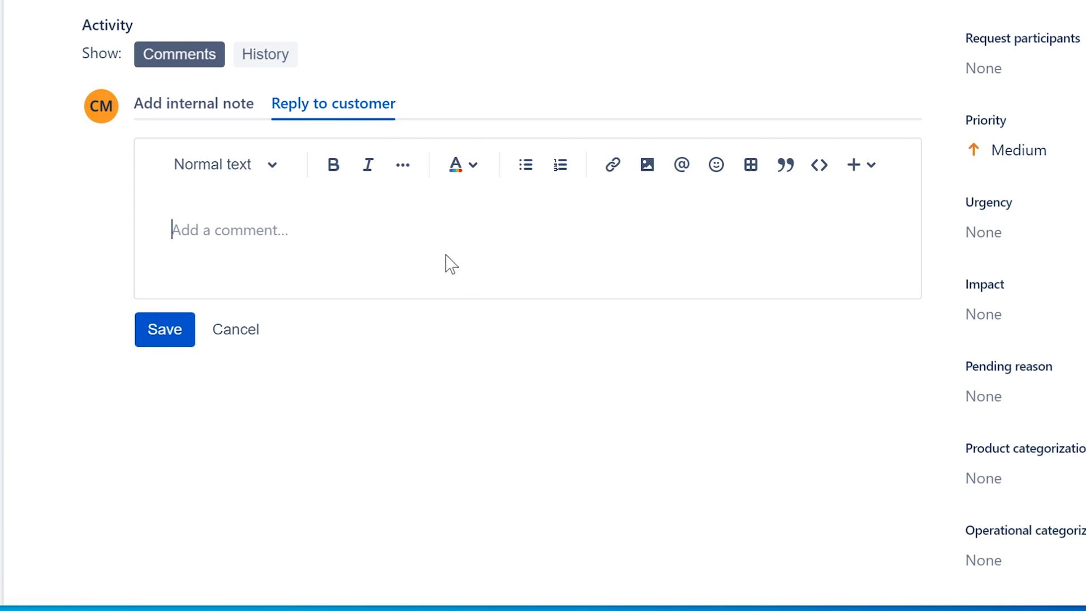
type("Hello, m")
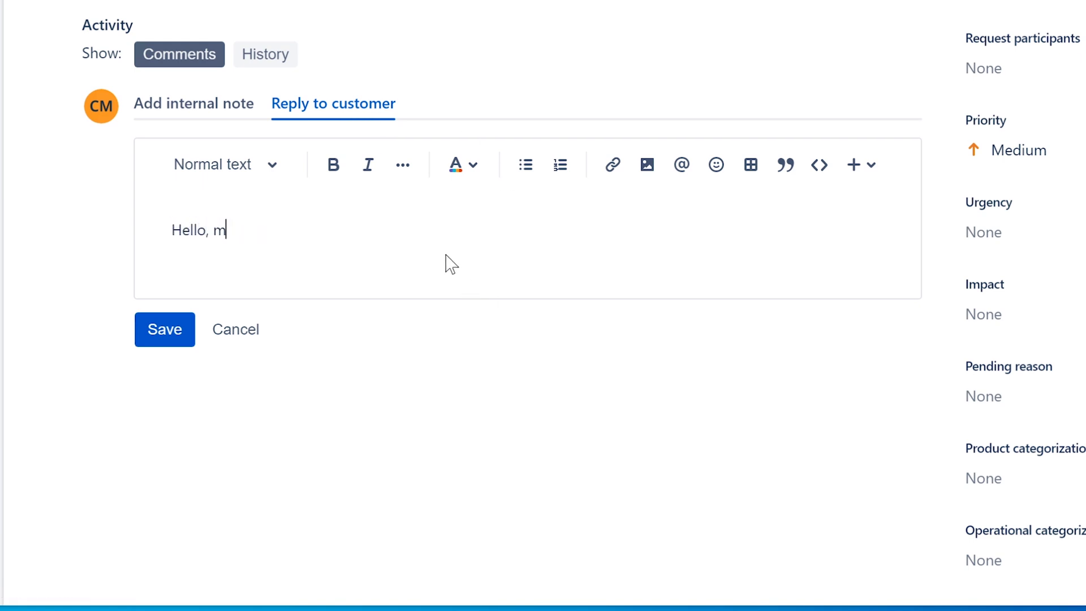
type("y name is Ervin with H")
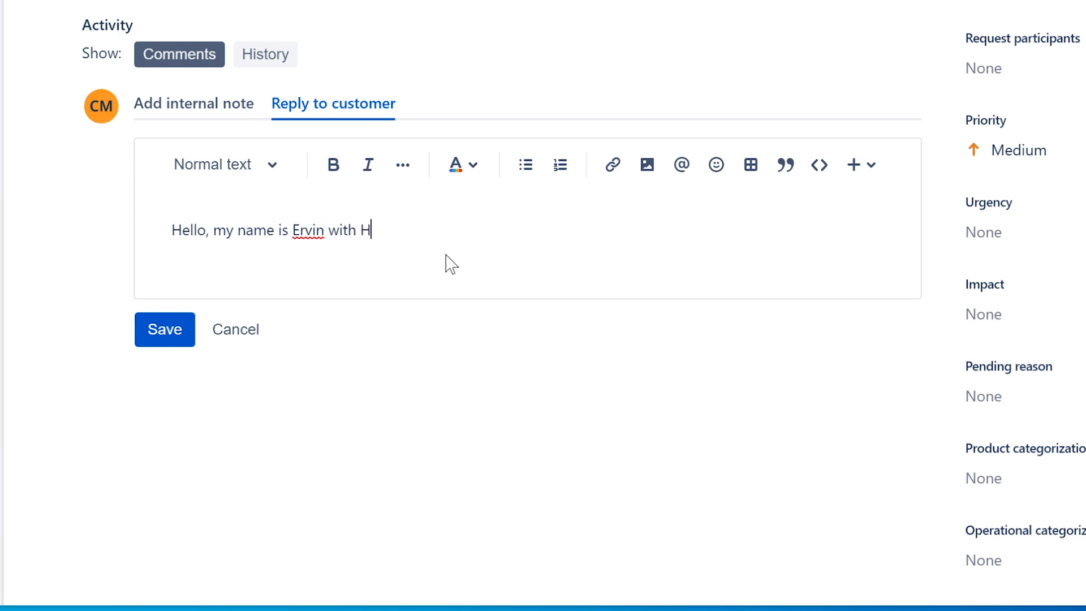
type("elp Desk. I have your ticket")
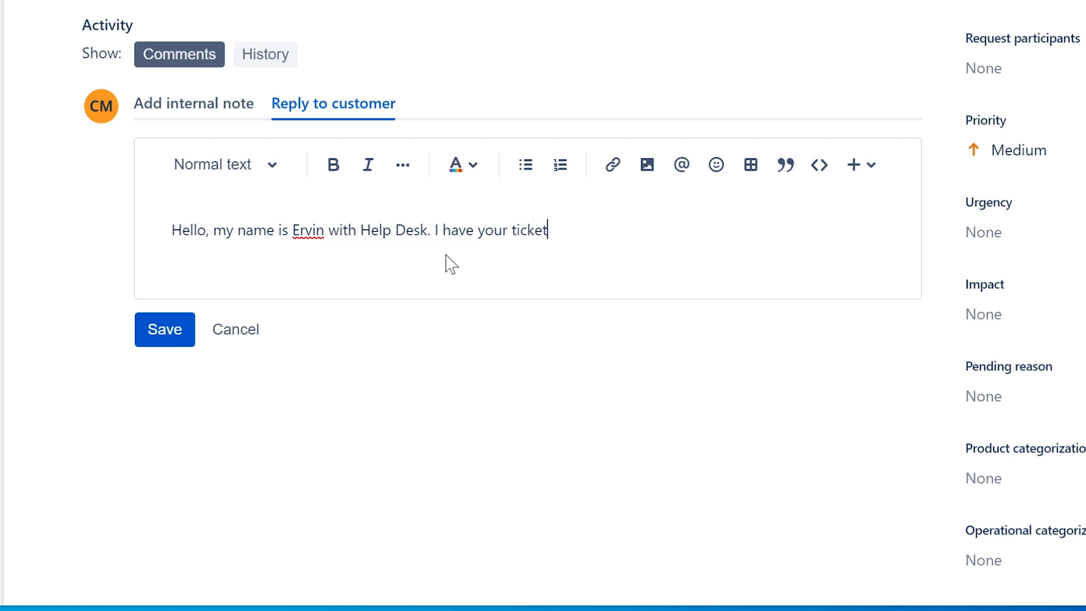
type(" about broken link.")
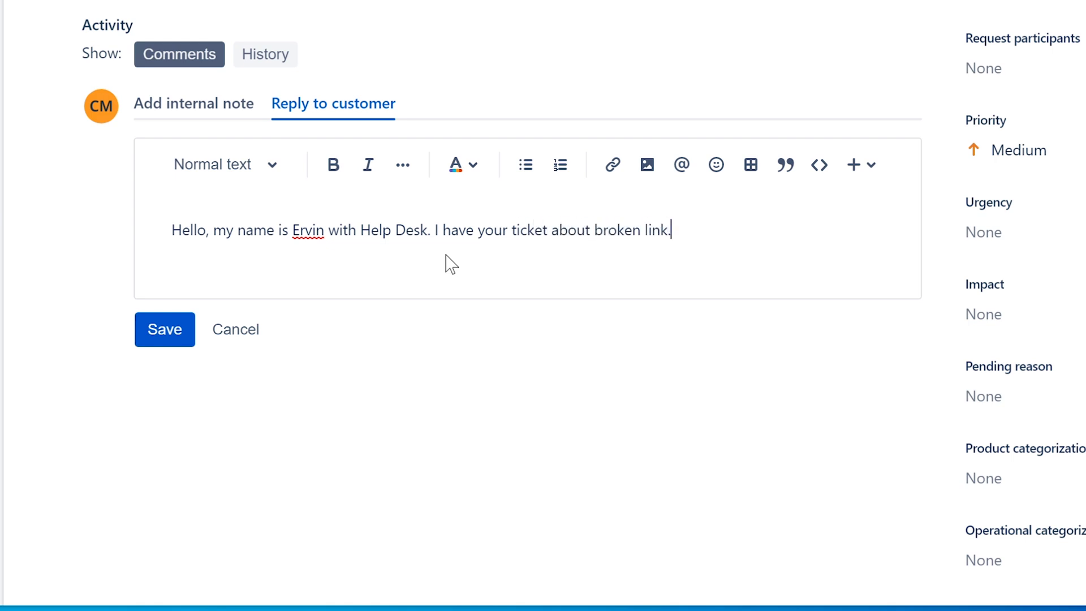
key("Return")
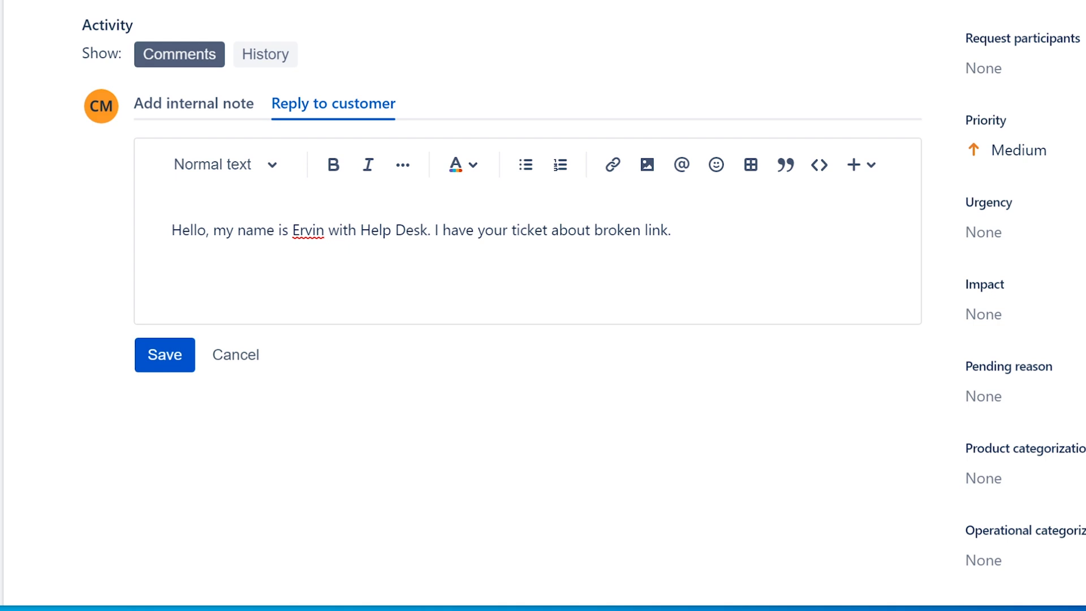
- Ask whether anyone else in the group is able to access this website, and save the reply
type("Is anybody else")
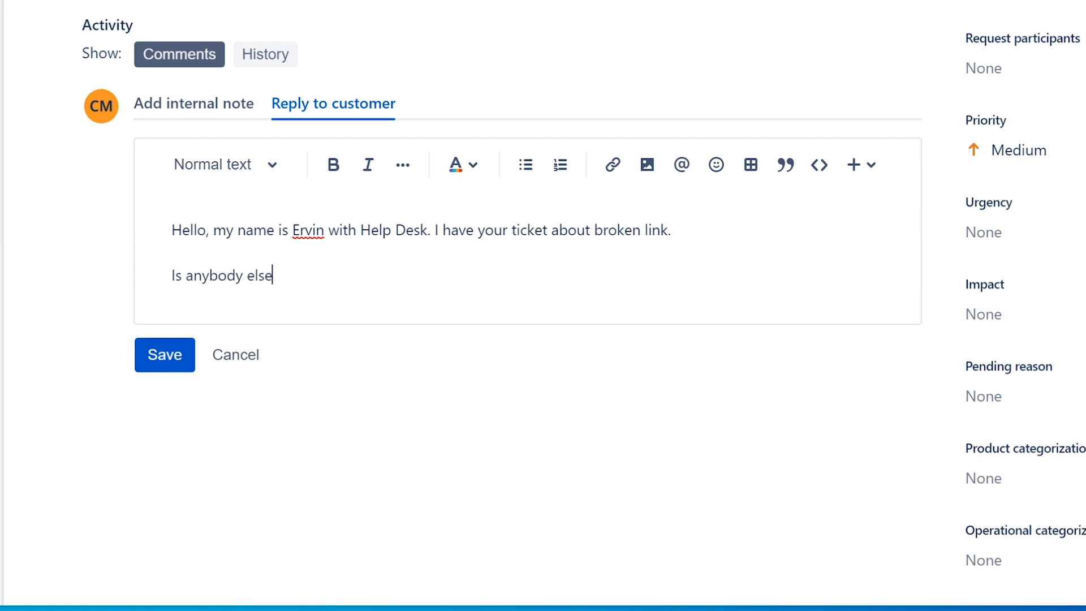
type(" in your group having ")
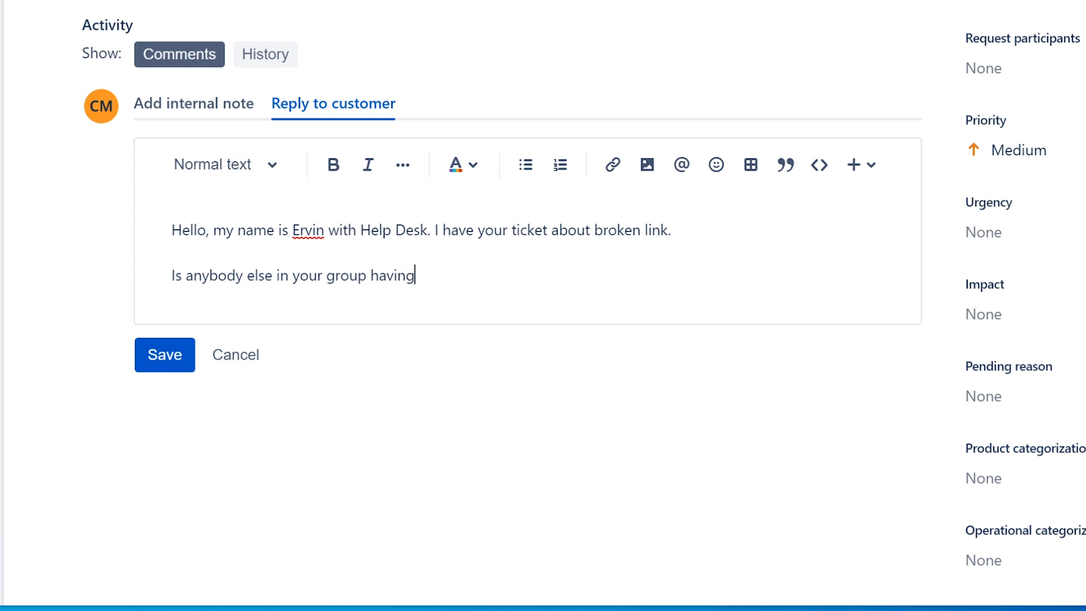
type("this issue")
key("BackSpace")
key("BackSpace")
key("BackSpace")
key("BackSpace")
key("BackSpace")
key("BackSpace")
key("BackSpace")
key("BackSpace")
key("BackSpace")
key("BackSpace")
key("BackSpace")
key("BackSpace")
key("BackSpace")
key("BackSpace")
key("BackSpace")
key("BackSpace")
key("BackSpace")
type("able to acc")
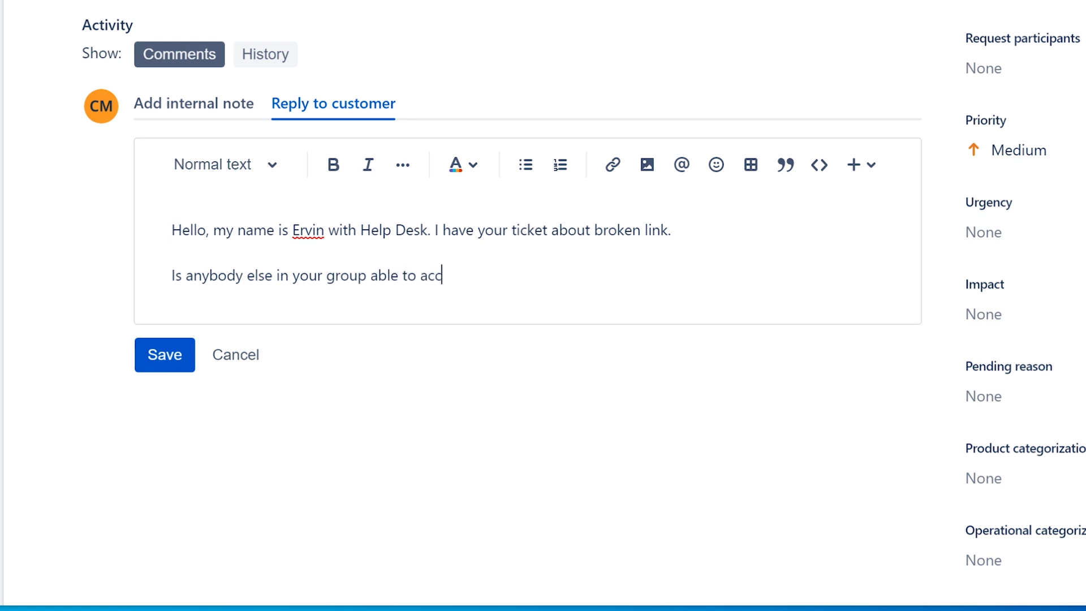
type("ess this websi")
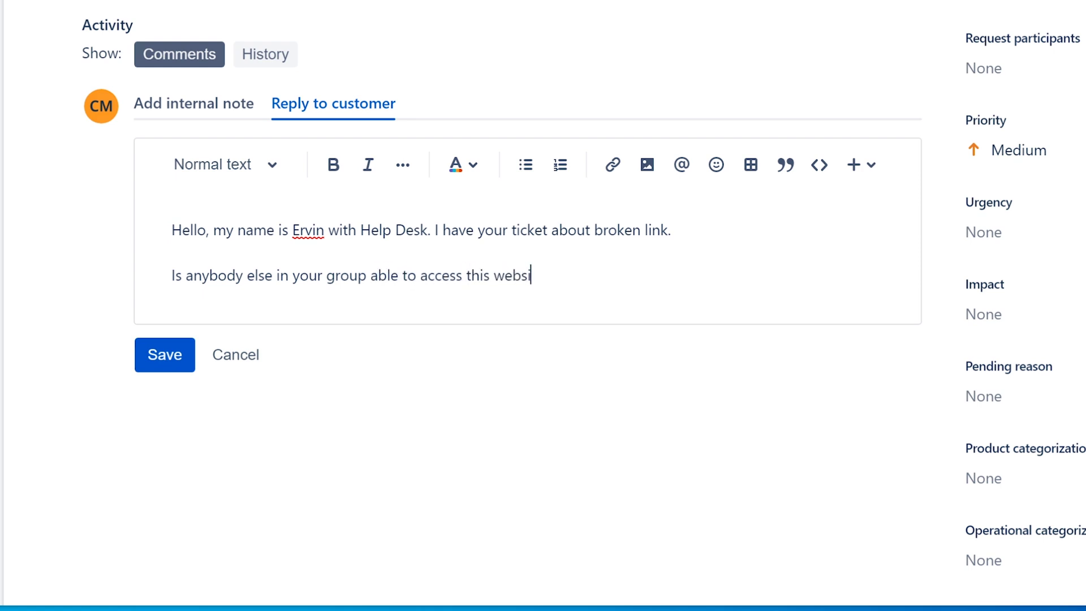
type("te?")
left_click(163, 360)
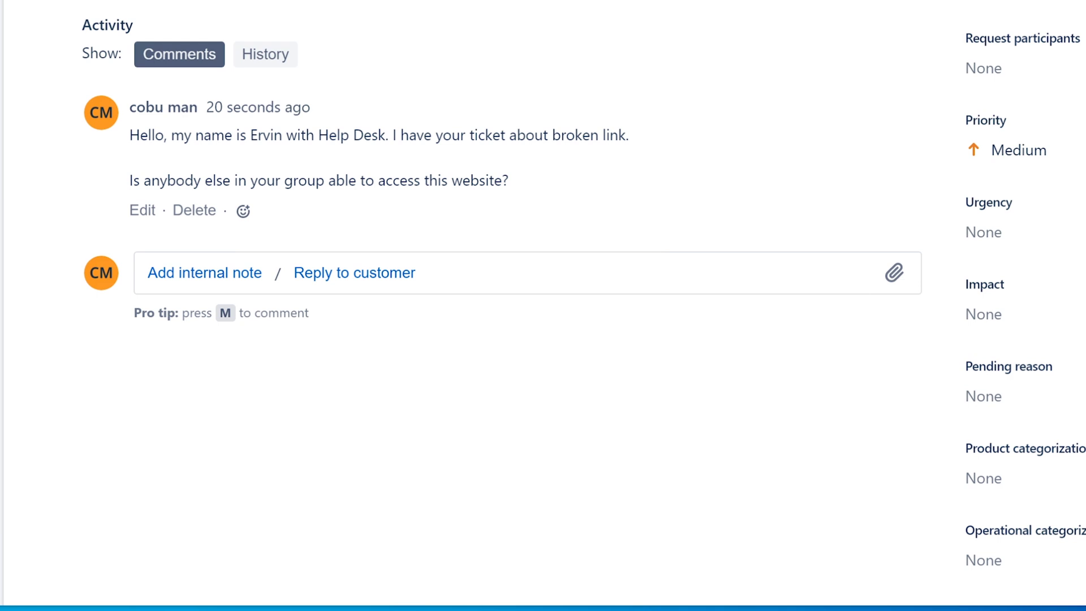
- Start a fresh customer reply beneath the comment about website access
left_click(352, 273)
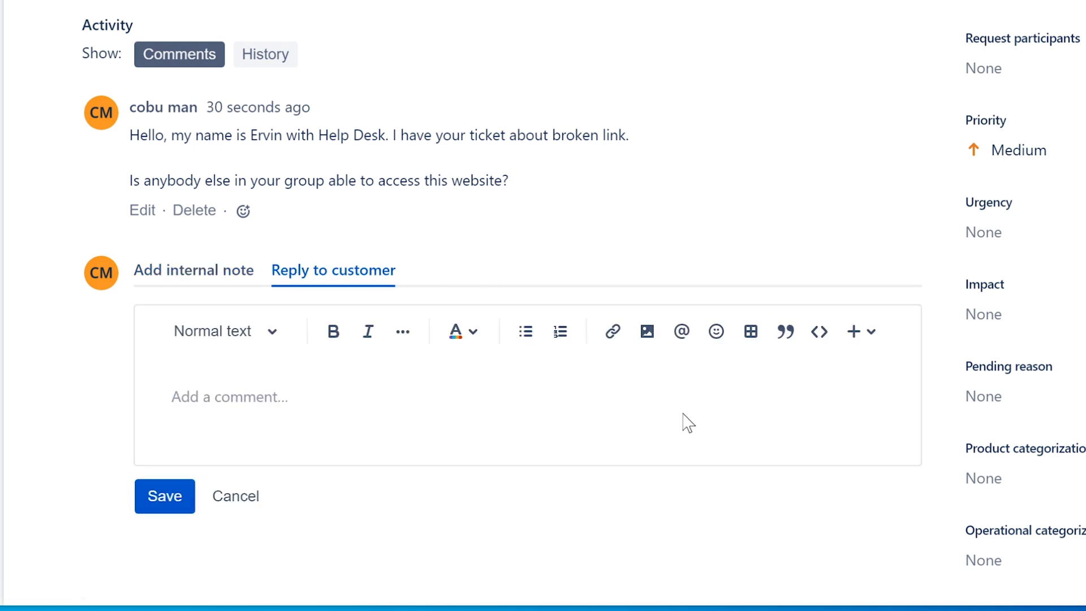
- Type three lines: 'Customer: Yes, that is the correct link...', the agent's check request, 'Customer: Yes, it's working for them...'
type("Customer: ")
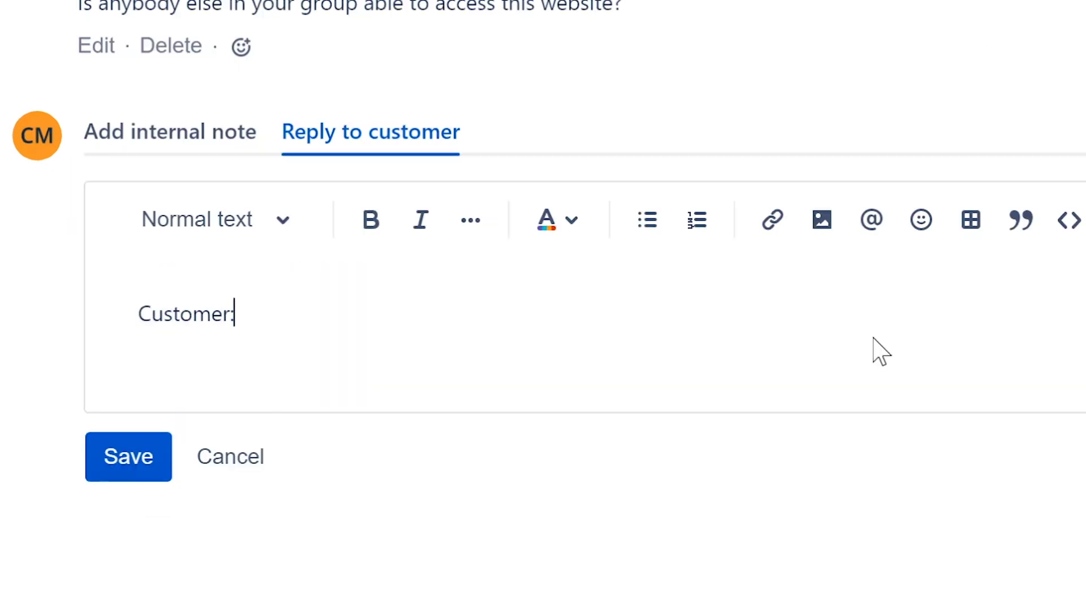
type("Yes, that is the cor")
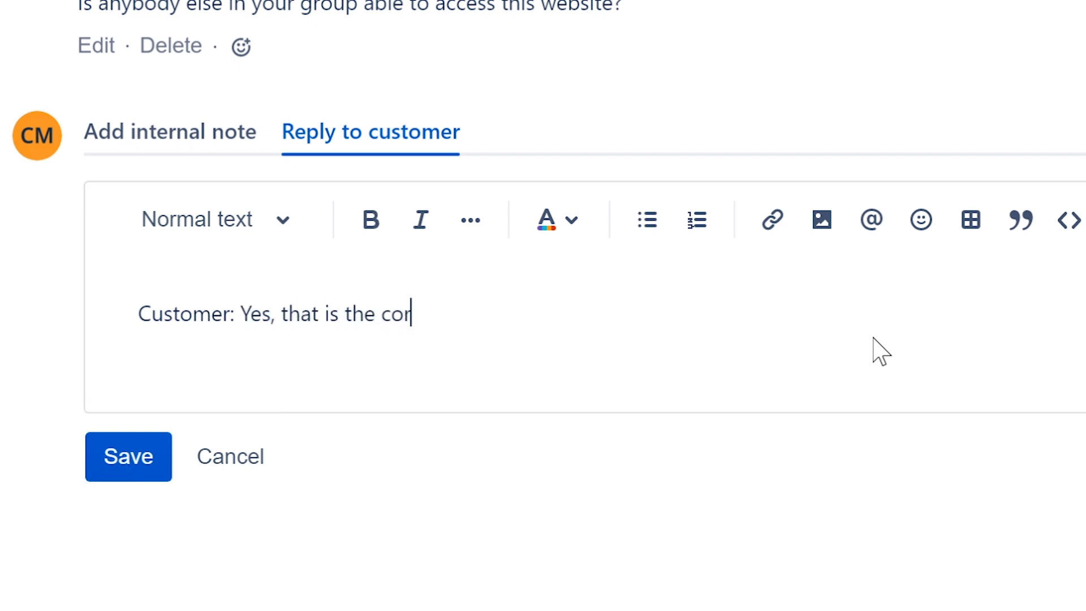
type("rect link...")
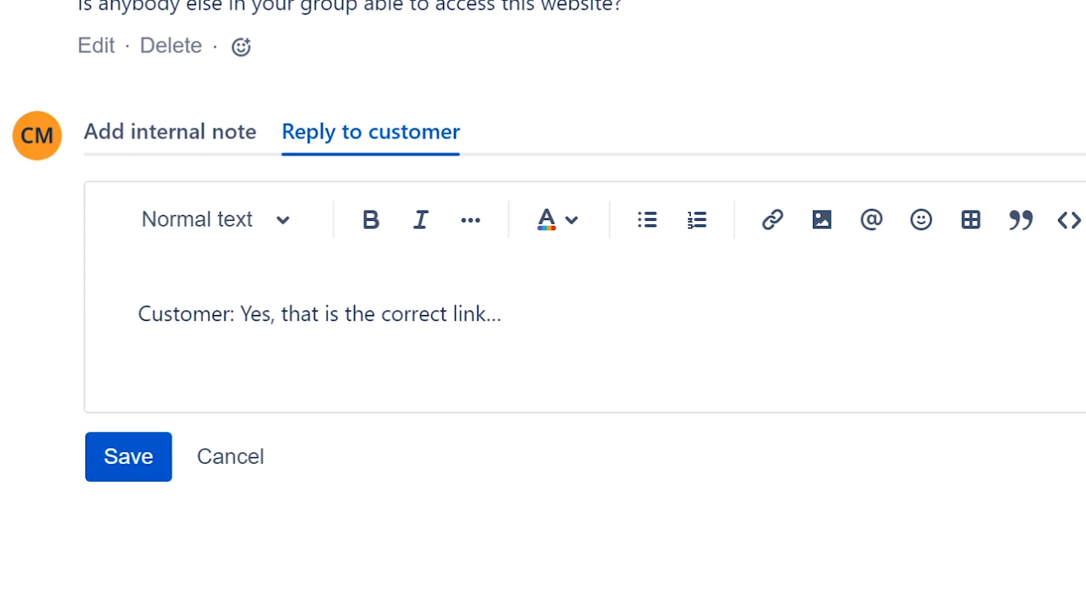
key("Return")
type("Ervin: ")
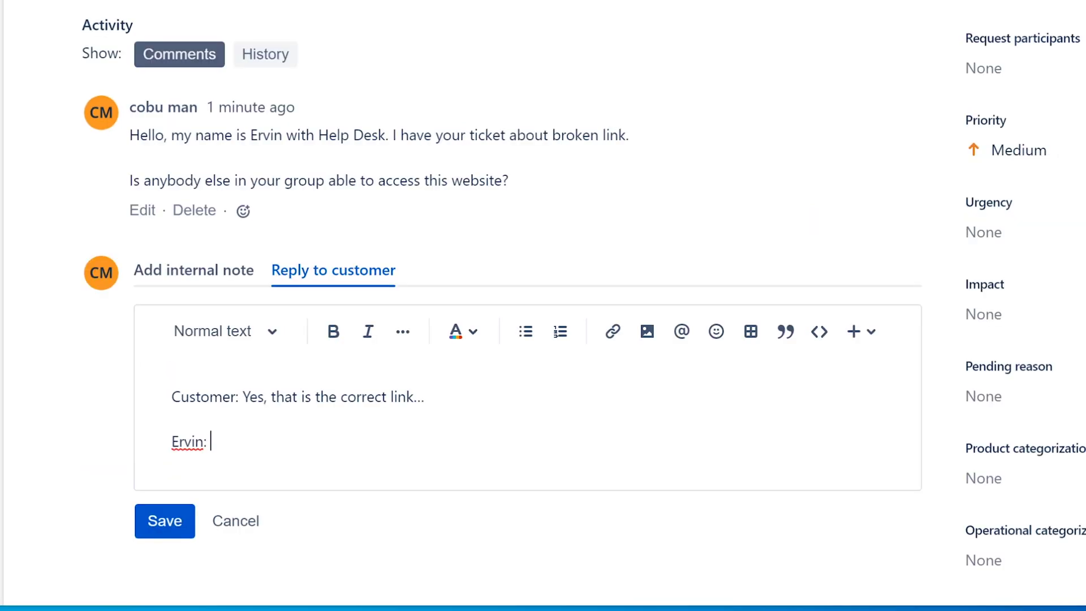
type("Can you please che")
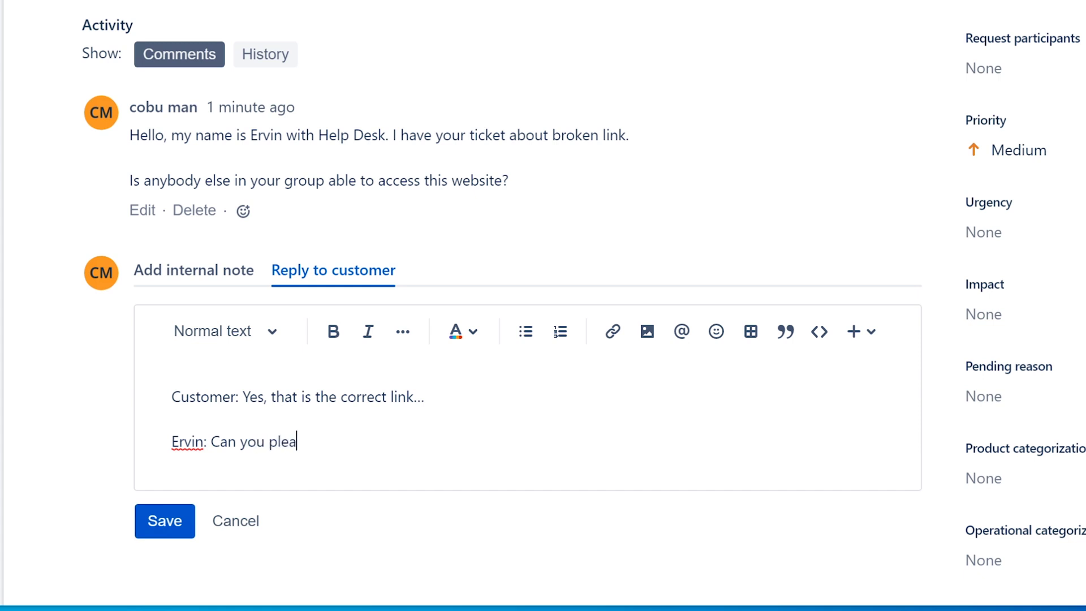
type("ck")
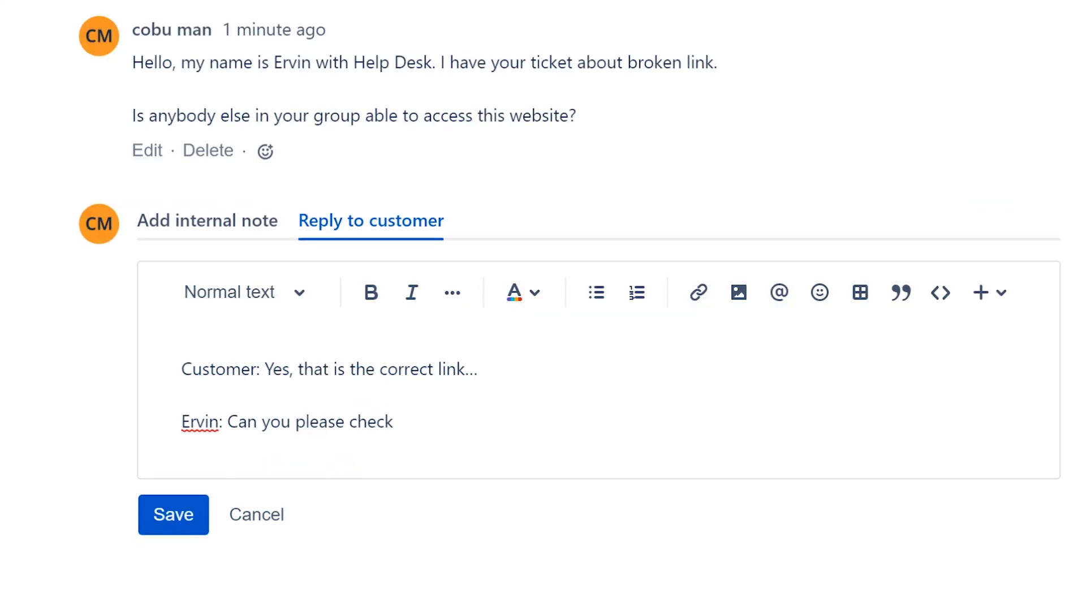
type(" with one o")
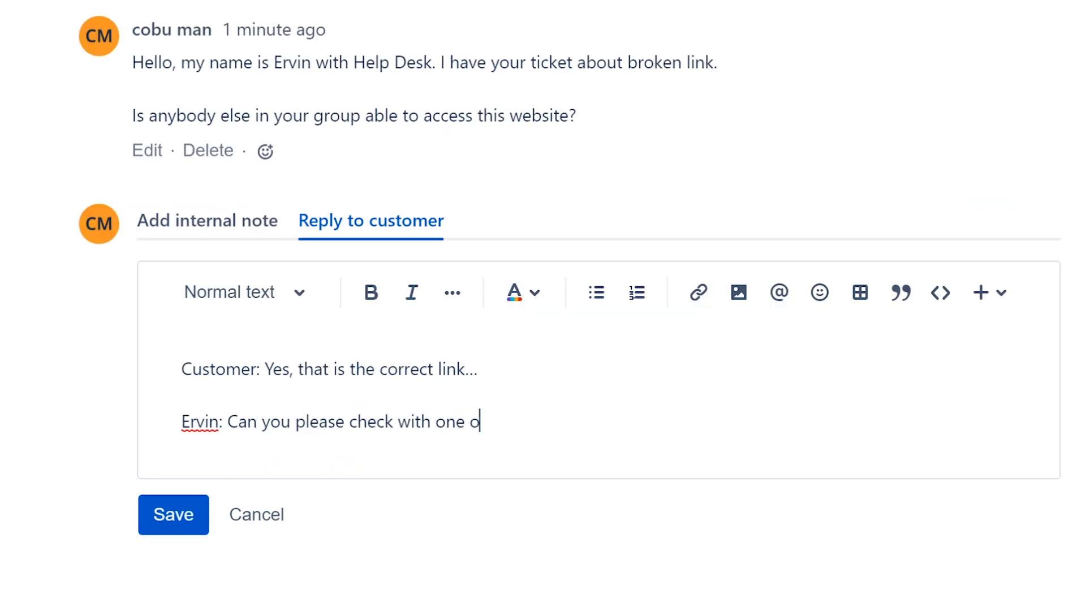
type("ther person")
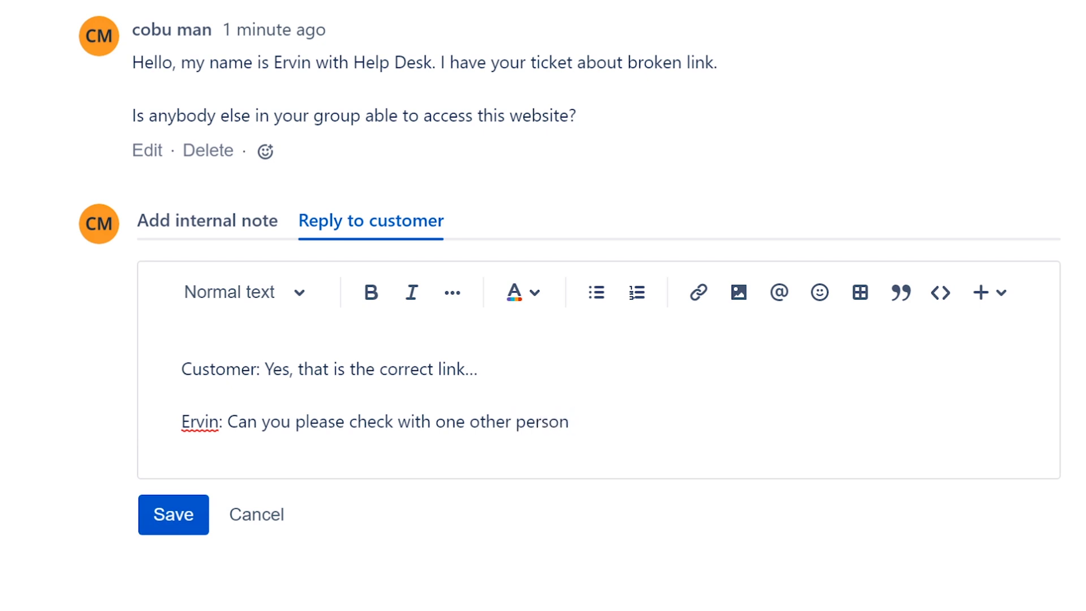
type(" just to be sure?")
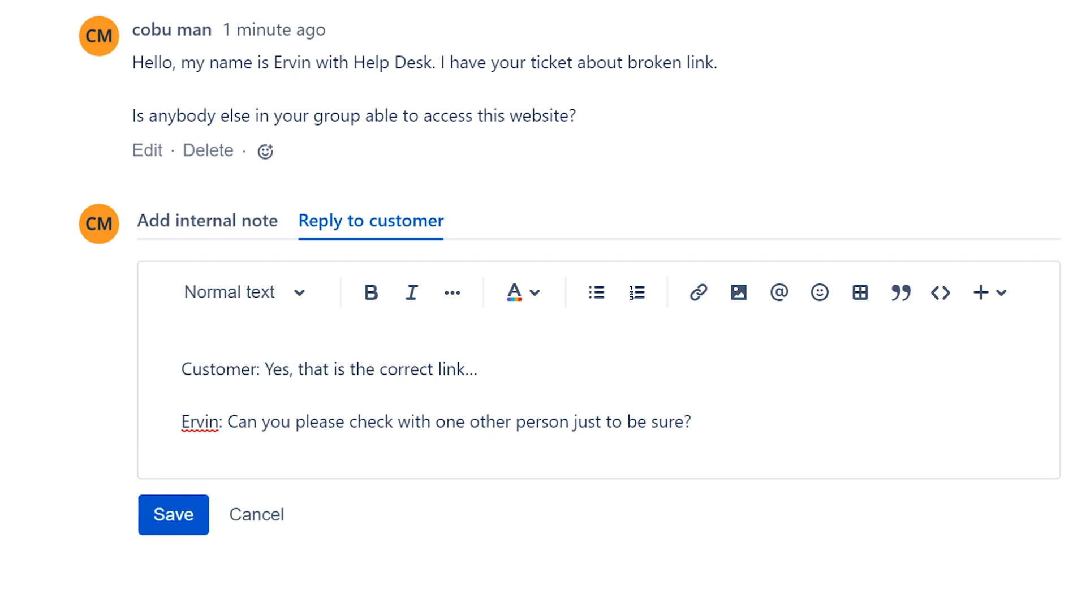
key("Return")
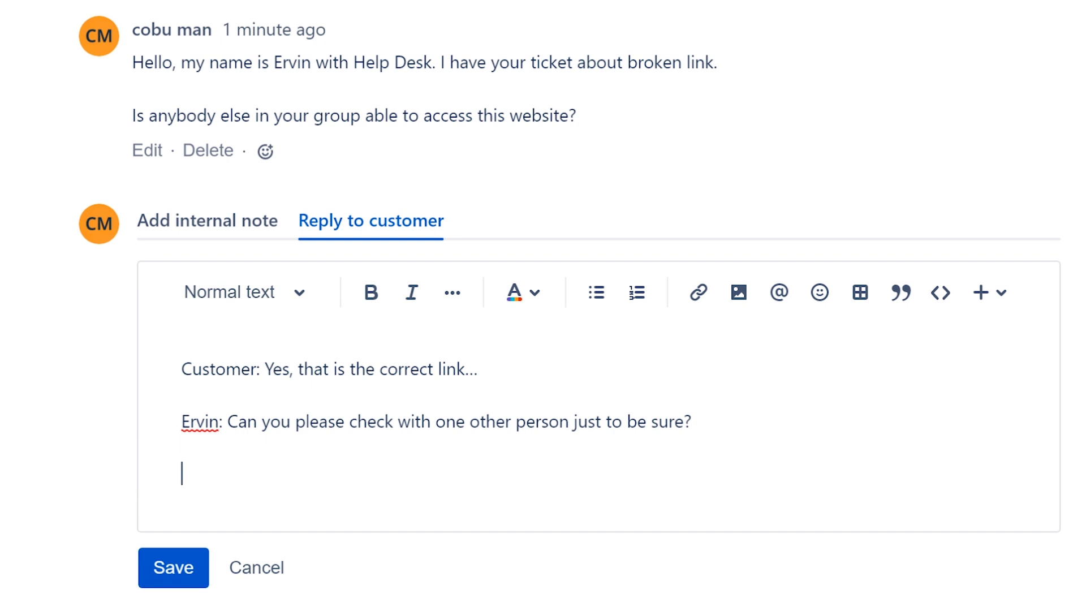
type("Customer: ")
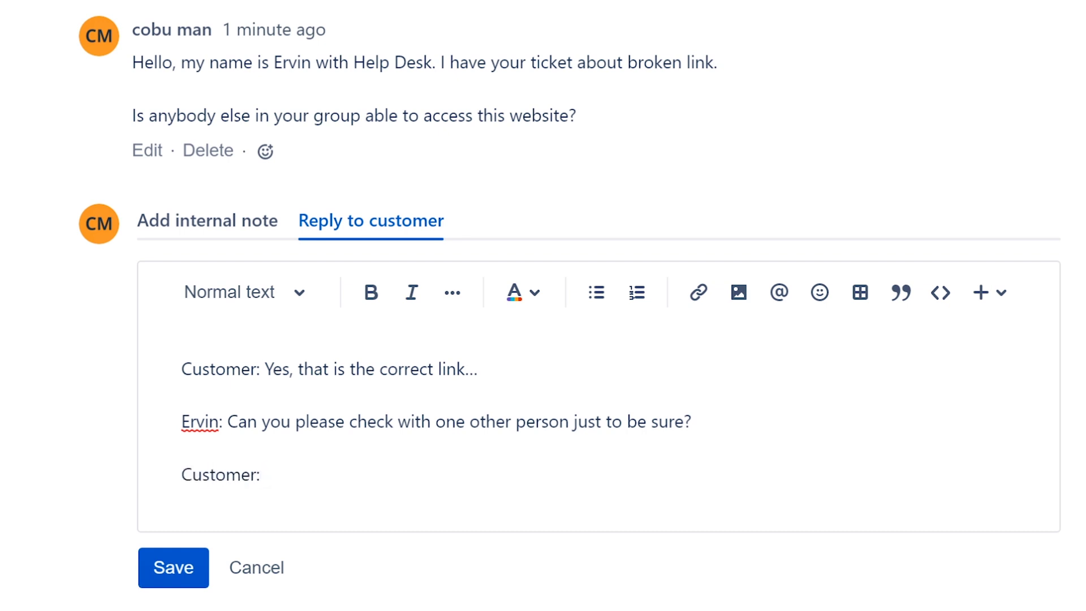
type("Yes, itw")
key("BackSpace")
type("'s working for them...")
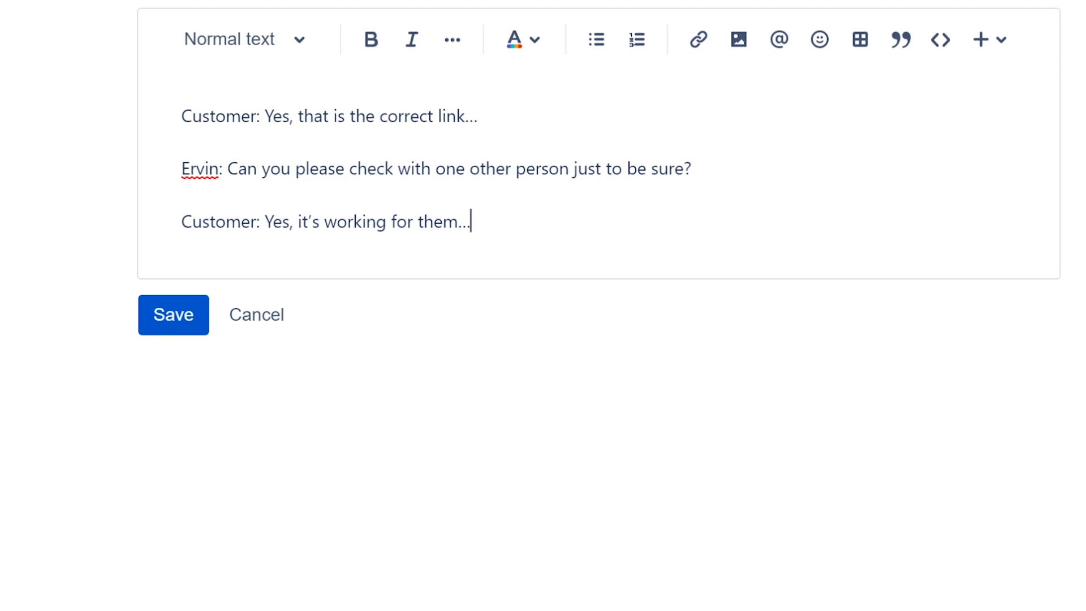
- Add the line 'Customer: They are using the same link as me...' to the draft
left_click_drag(219, 169, 180, 169)
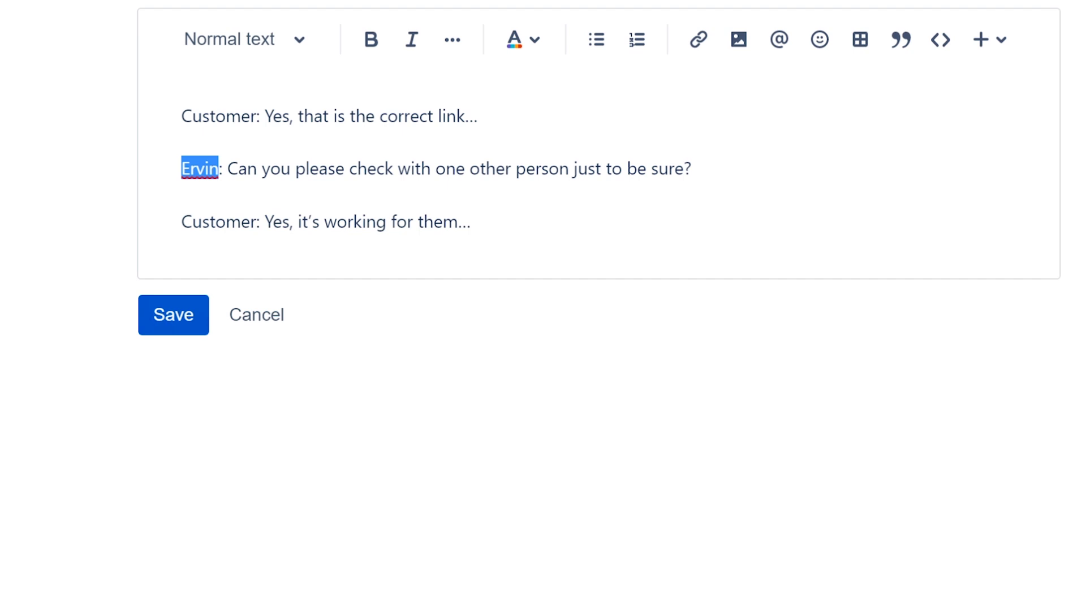
mouse_move(182, 116)
left_mouse_down()
mouse_move(257, 115)
mouse_move(181, 116)
left_mouse_up()
left_click(257, 116)
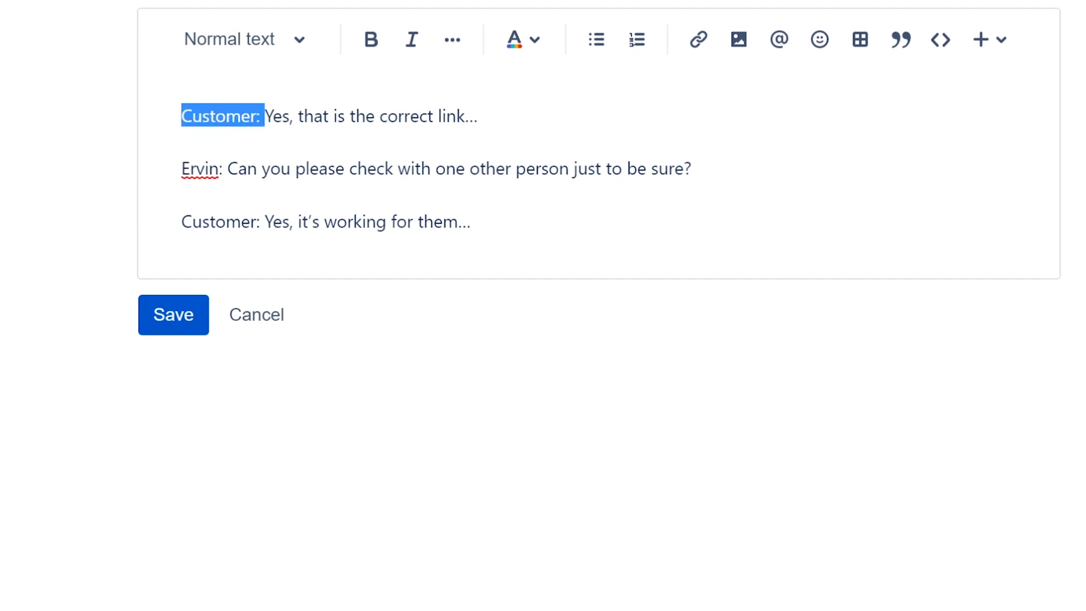
left_click(671, 243)
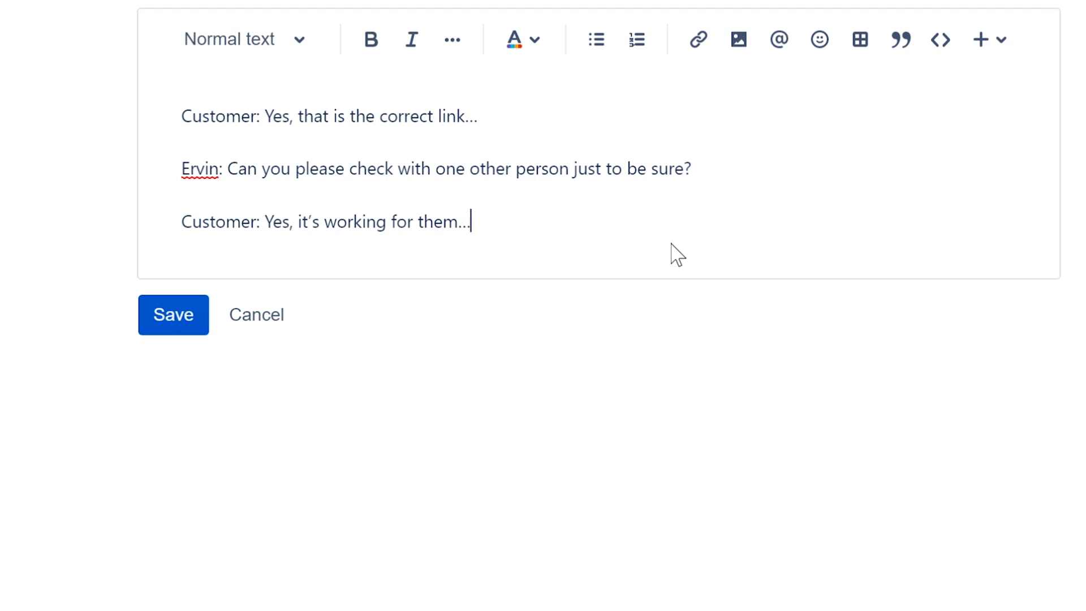
key("Return")
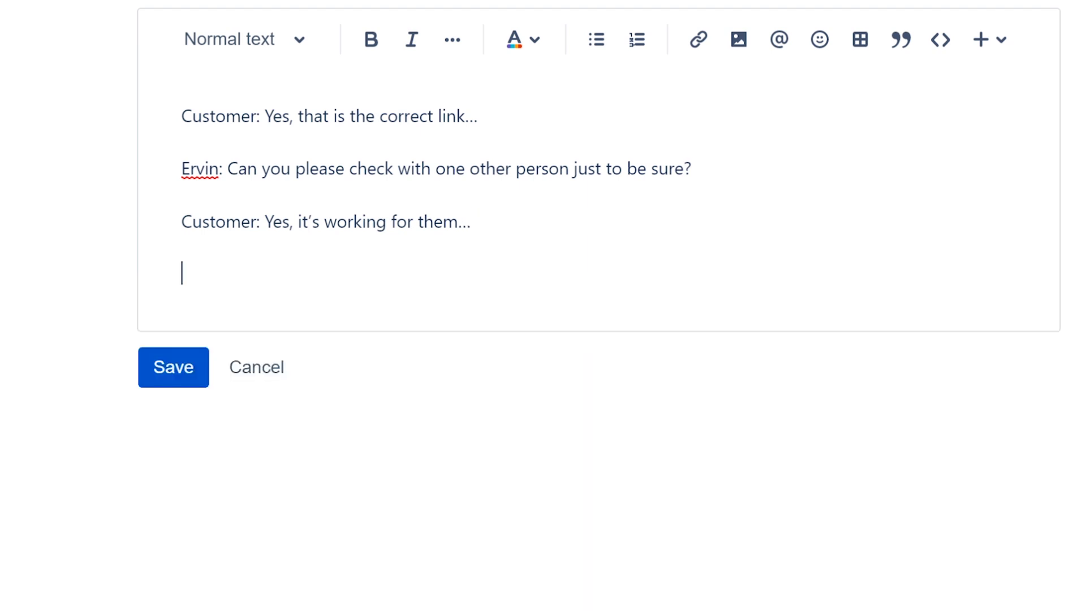
type("Customer: t")
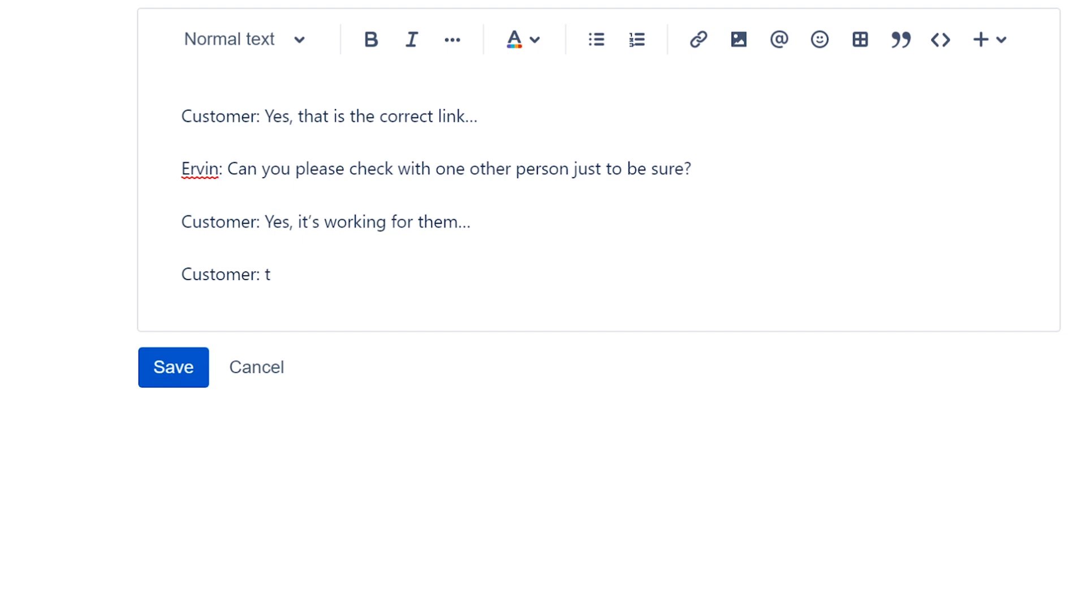
key("BackSpace")
type("They are using the sma")
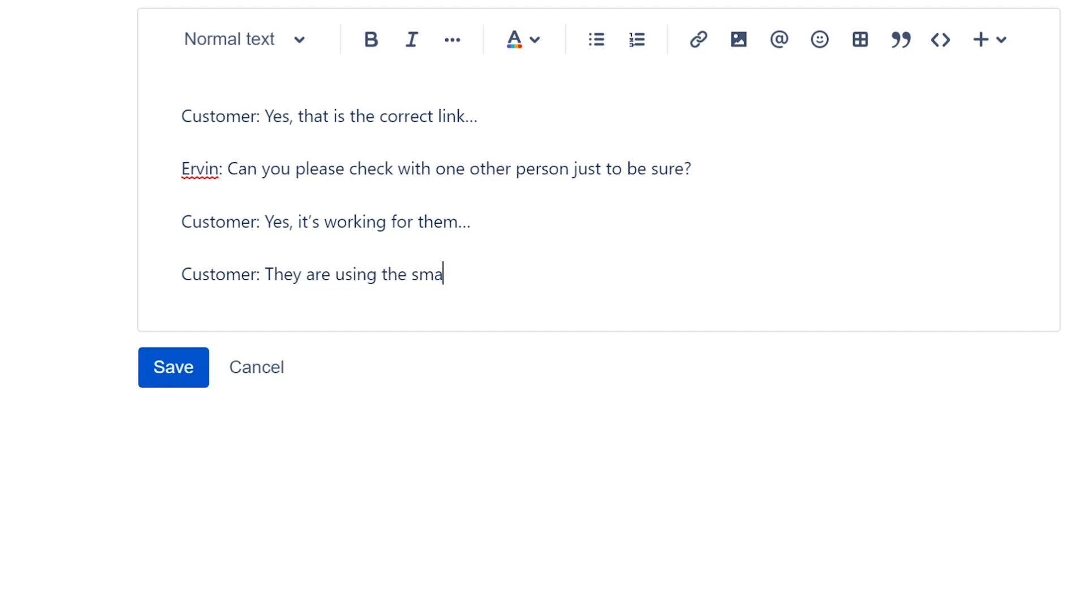
key("BackSpace")
key("BackSpace")
type("ame link as me...")
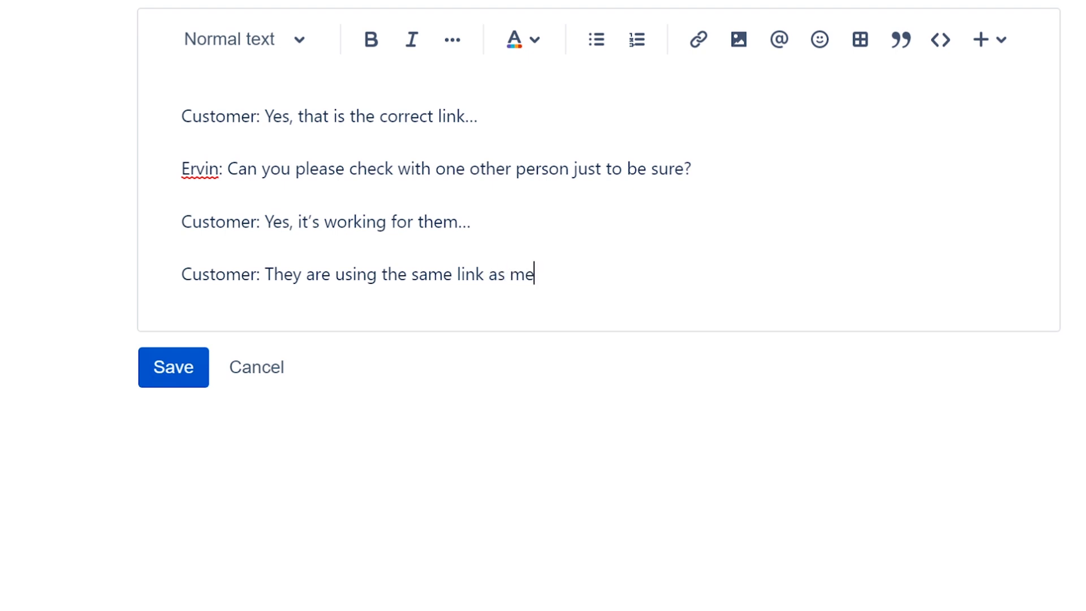
- Add the agent's line asking the customer to show a screenshot of the working website
key("Return")
type("Er")
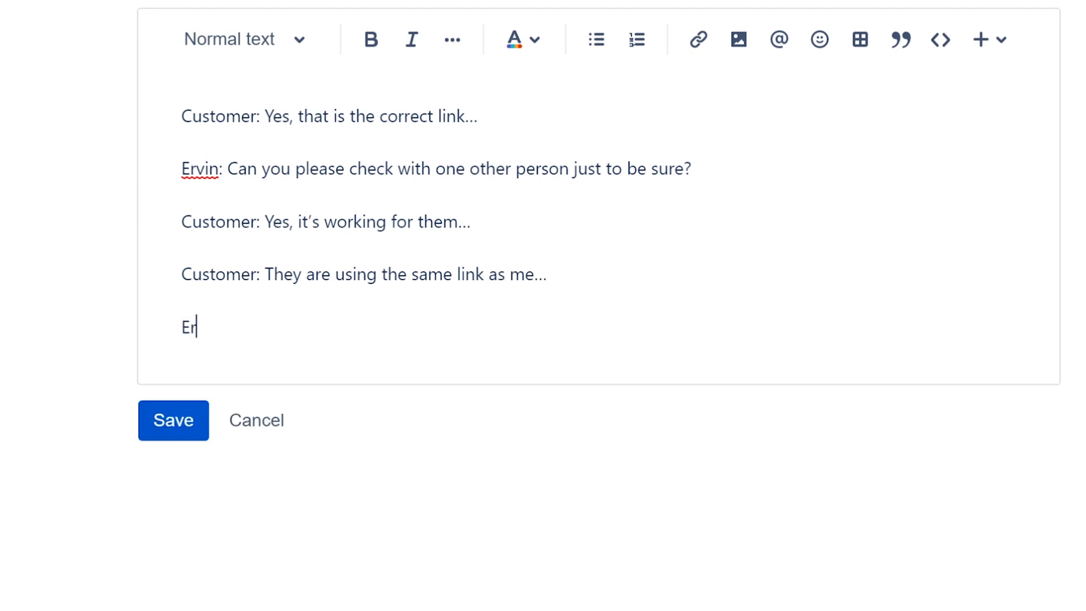
type("vin: Can yop")
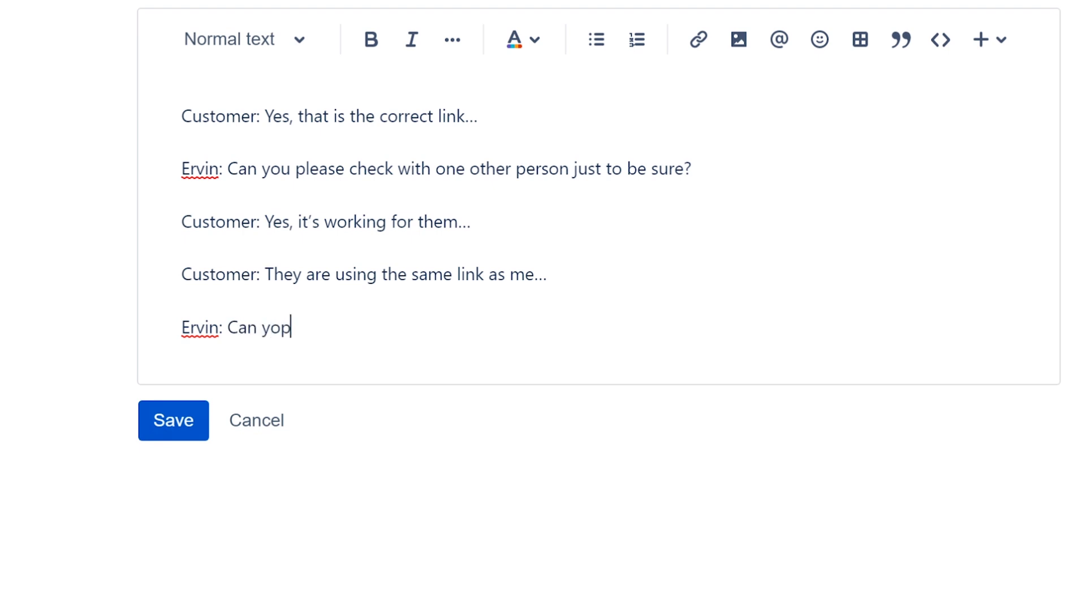
key("BackSpace")
type("u please show me")
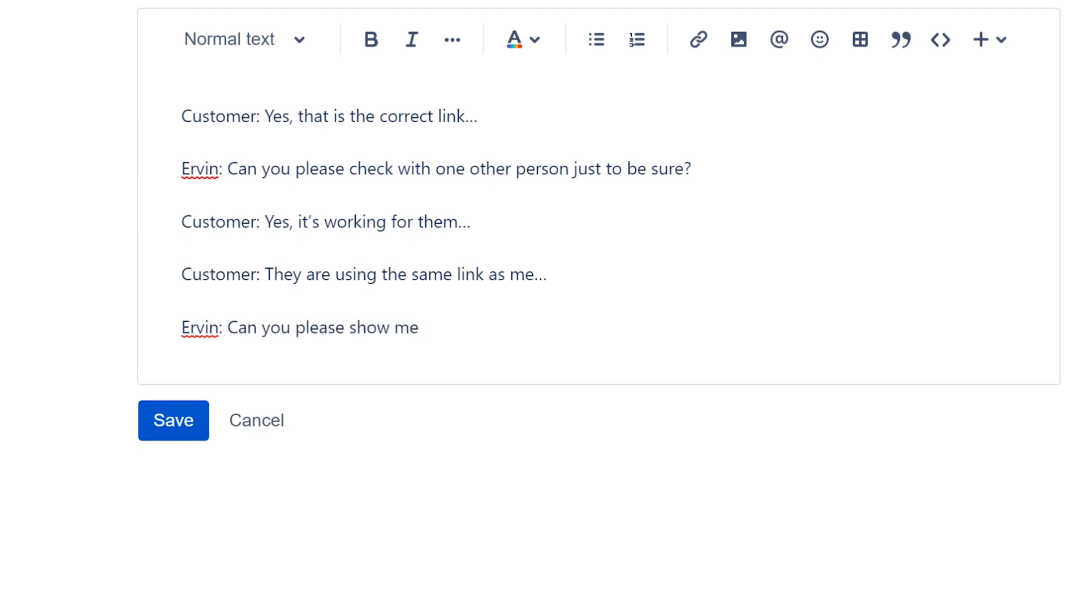
type(" the screenshot of working")
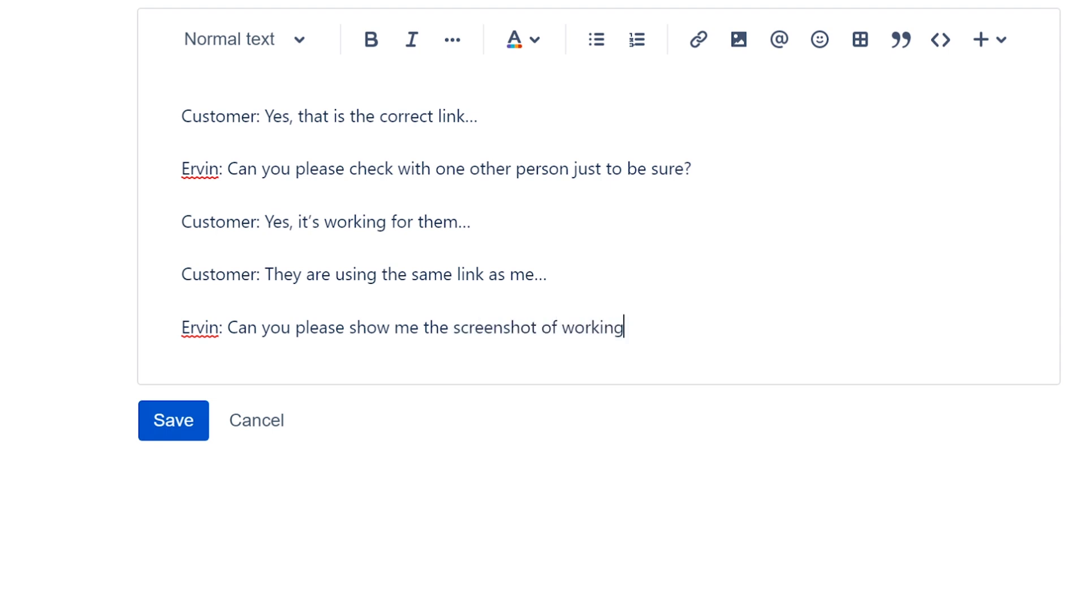
type(" webstie.")
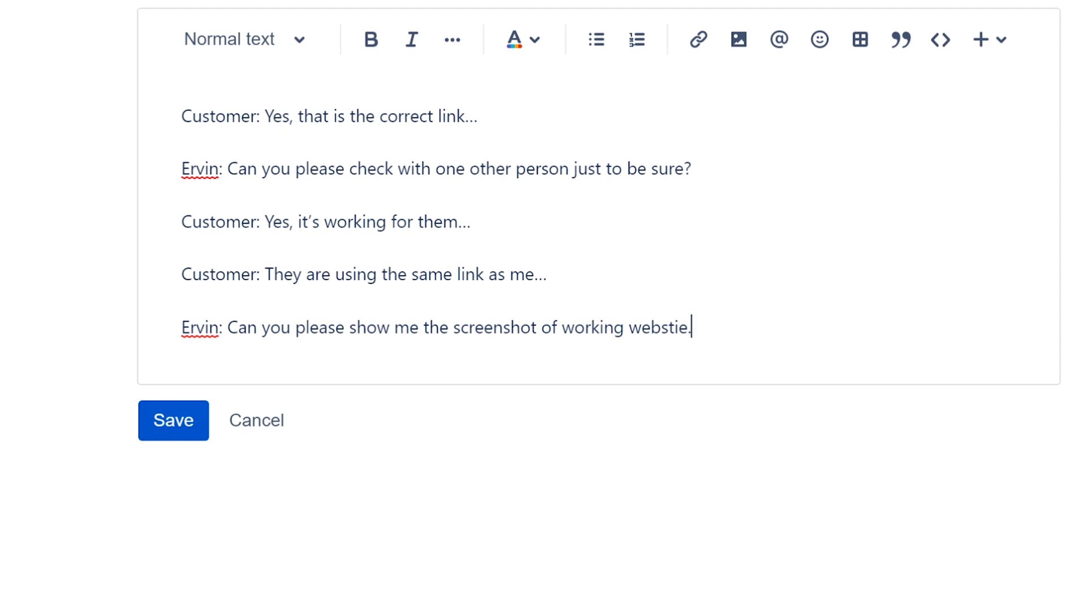
key("BackSpace")
key("BackSpace")
key("BackSpace")
type("ite.")
key("BackSpace")
- End the screenshot request with '?' and add the line 'Customer: with screenshot'
type("?")
key("Return")
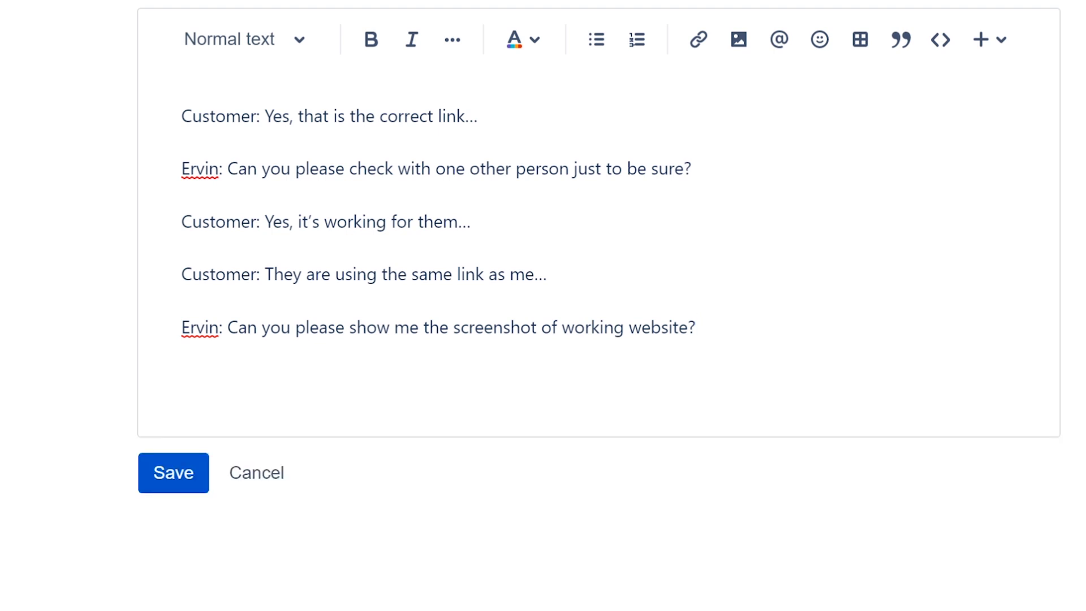
type("Customer: with screensho")
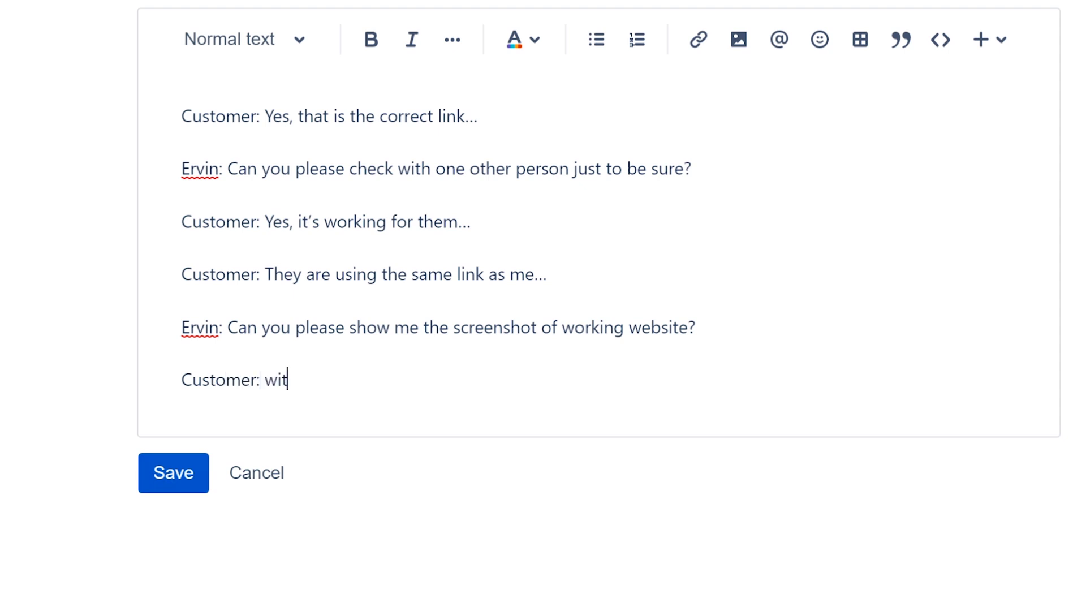
type("t")
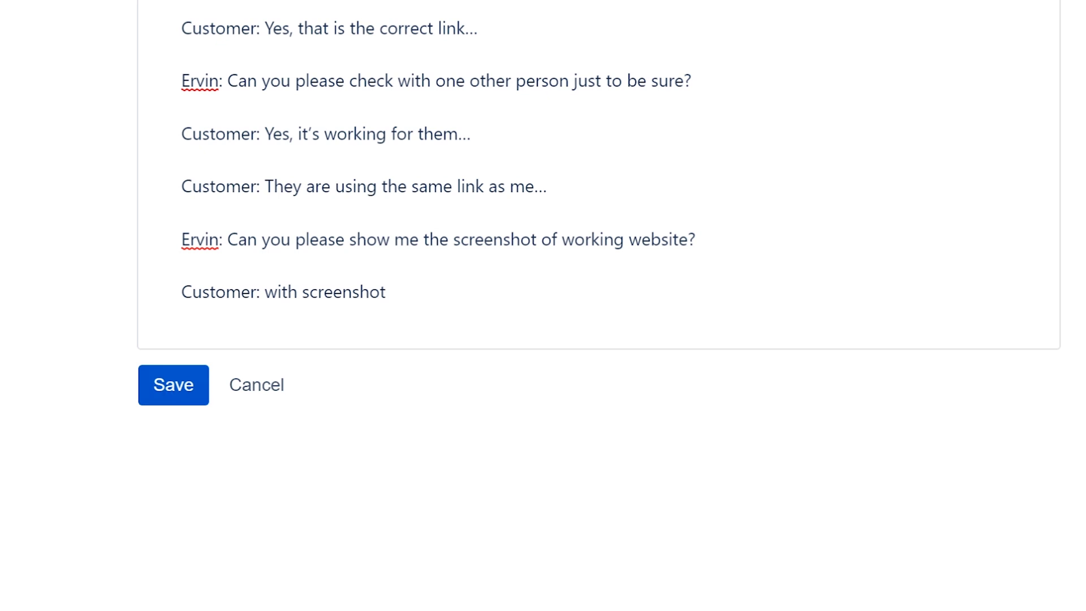
key("ctrl+t")
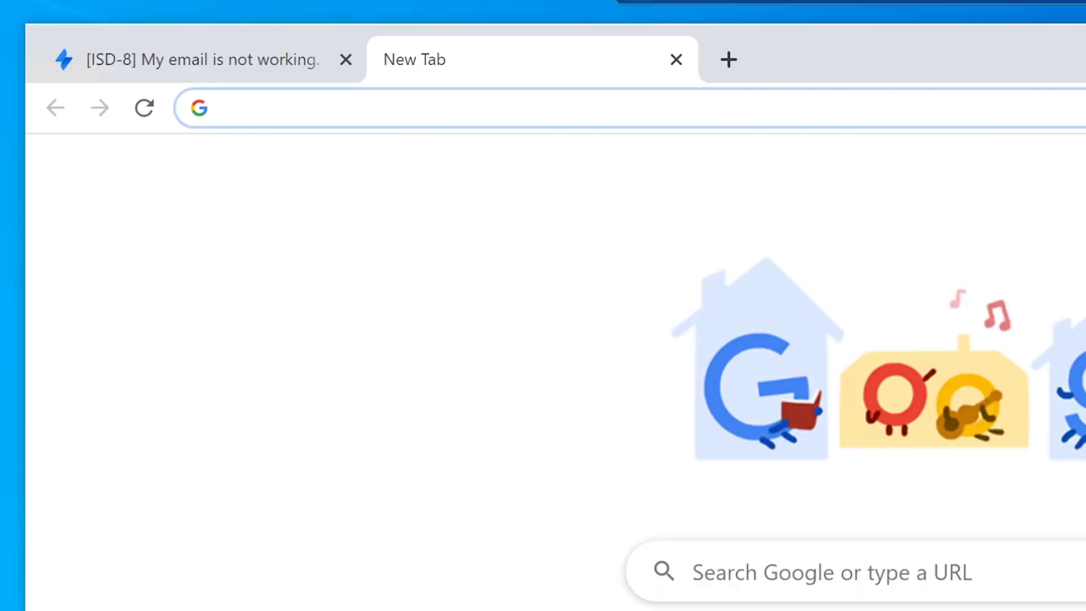
- Load the misspelled Gmail address mai.google.com in the new tab, then close that failed tab
type("https://mail.google.com/mail/u/0/?tab=wm#inbox")
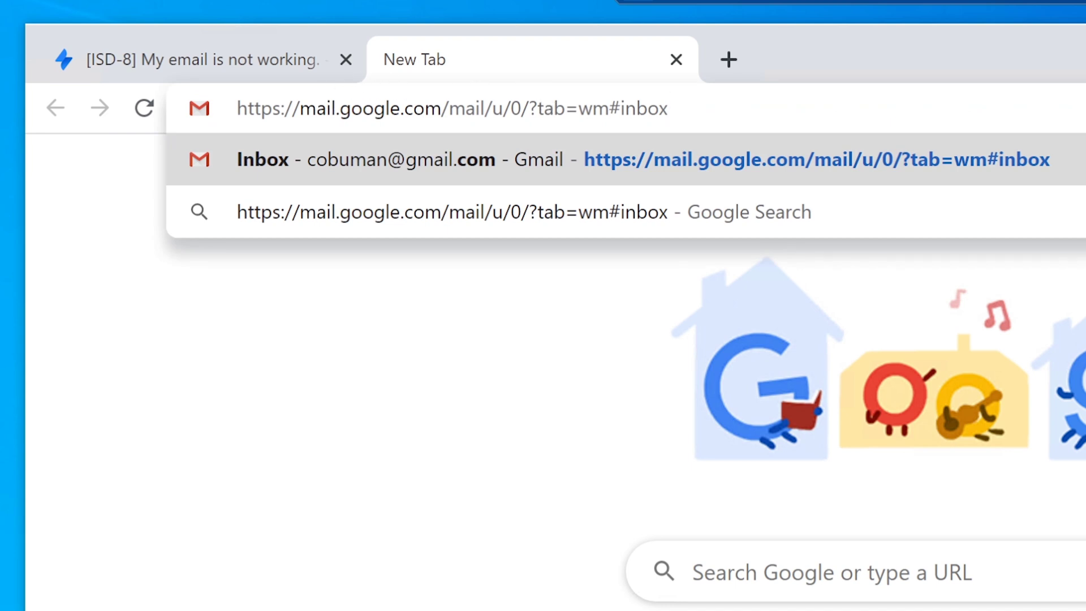
left_click(334, 108)
key("BackSpace")
key("Return")
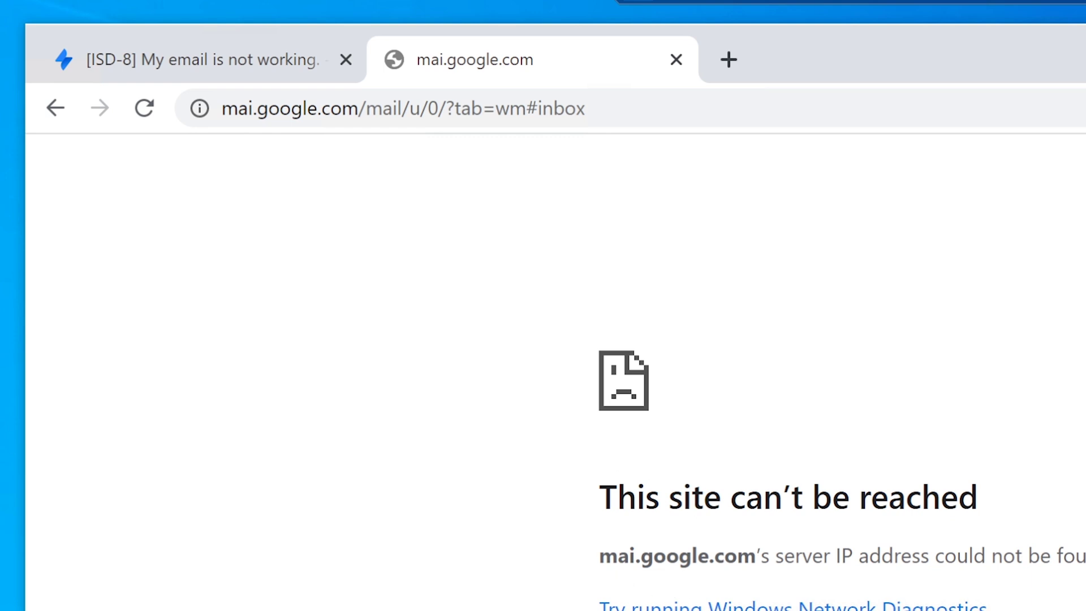
left_click(677, 60)
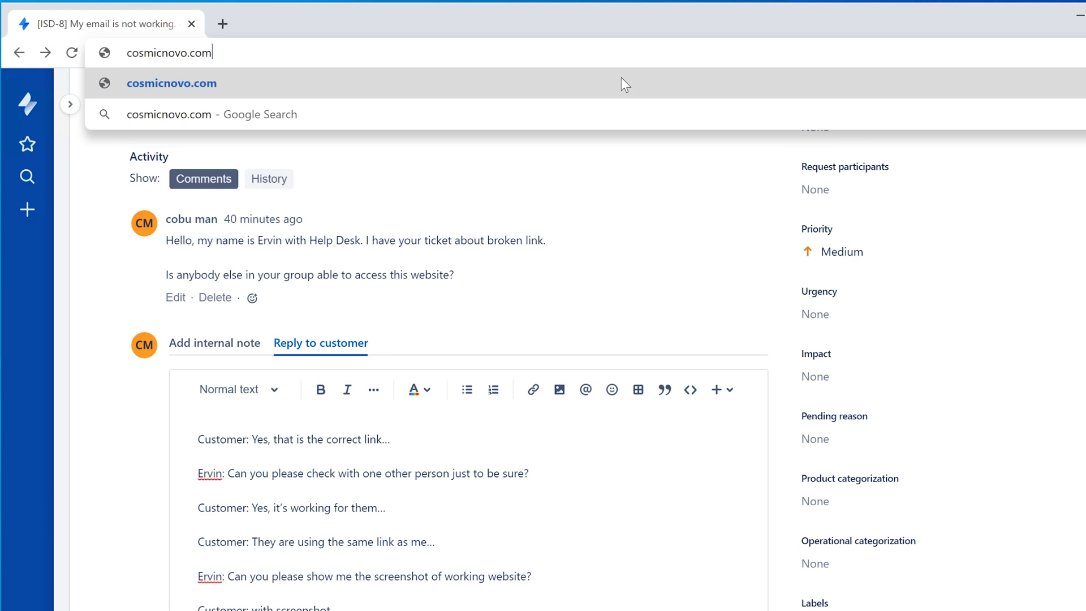
- Load cosmicnovo.com and browse its Information Technology articles, popular posts and recent posts
key("Return")
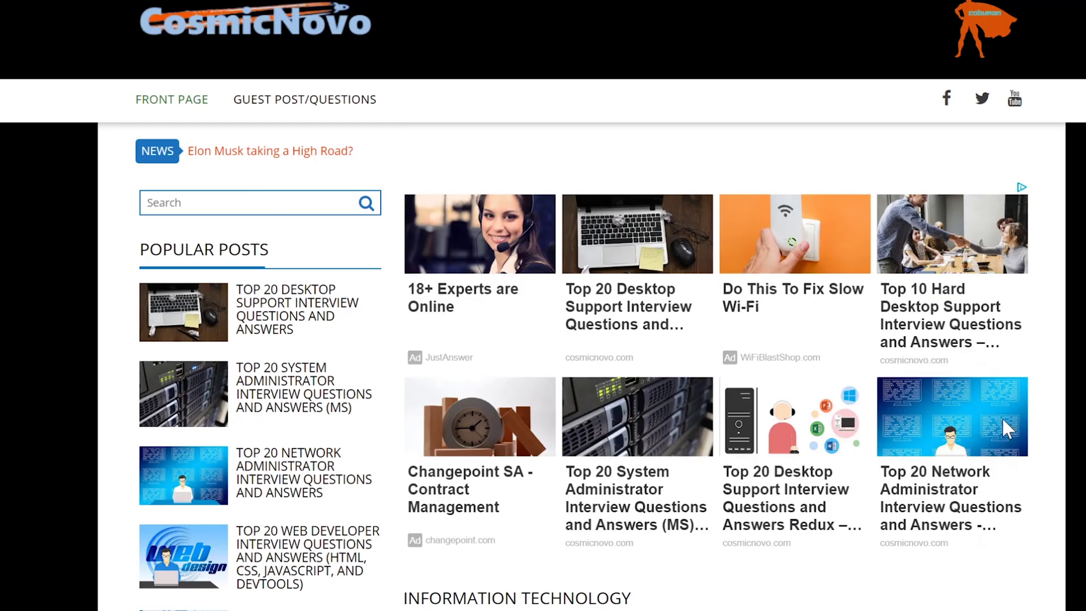
scroll(893, 418, "down", 5)
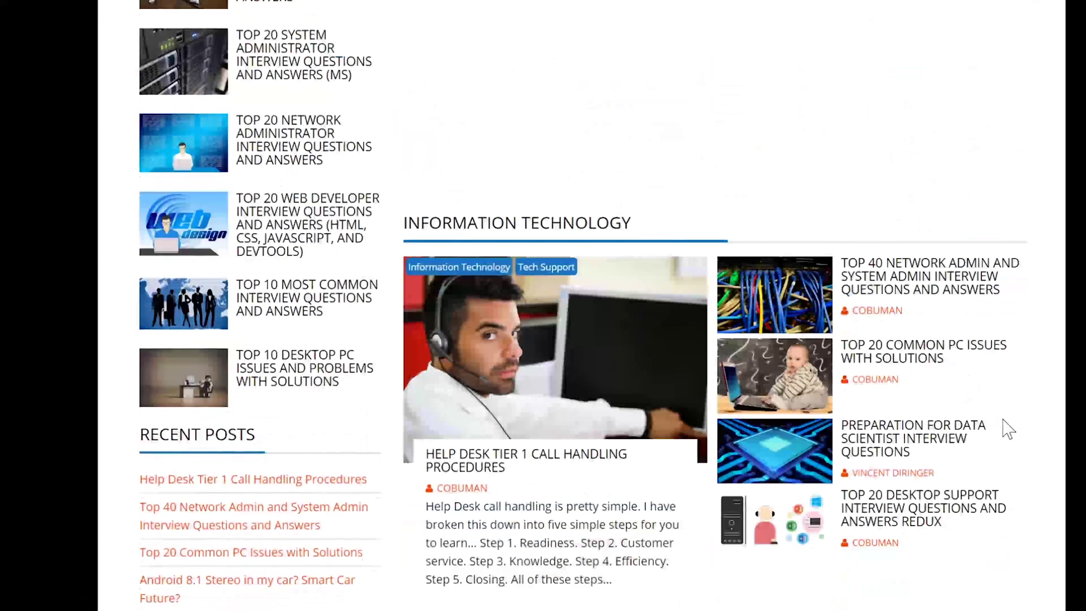
scroll(373, 378, "up", 5)
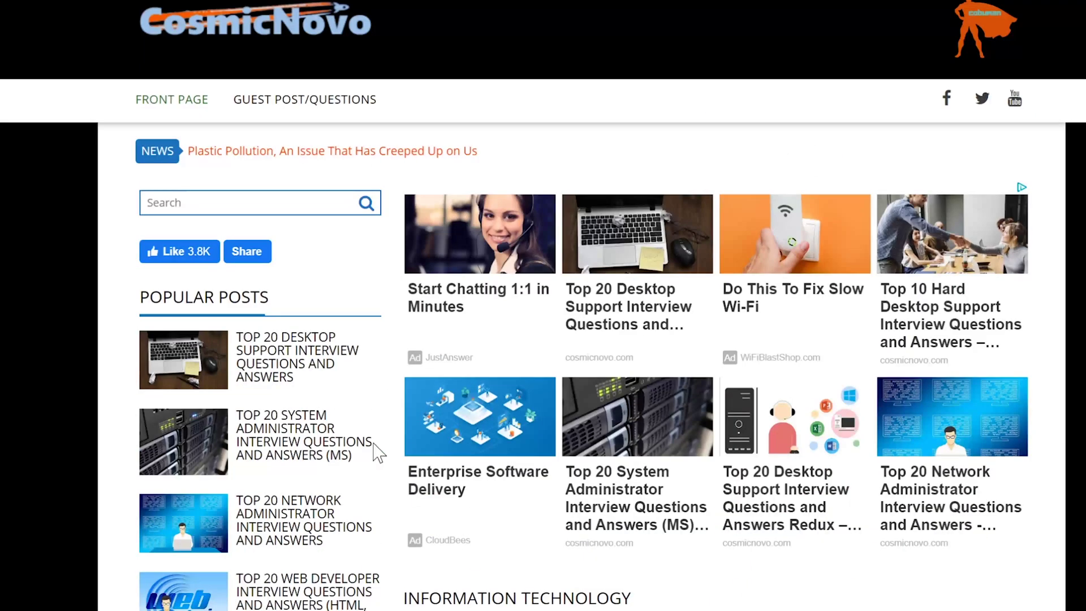
scroll(463, 458, "down", 5)
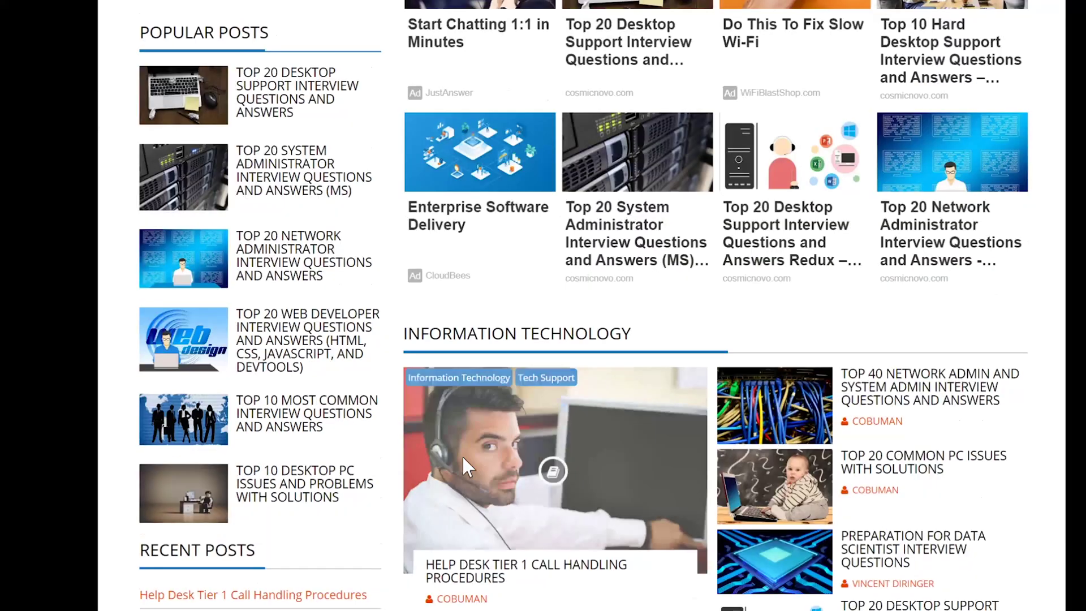
scroll(464, 467, "down", 15)
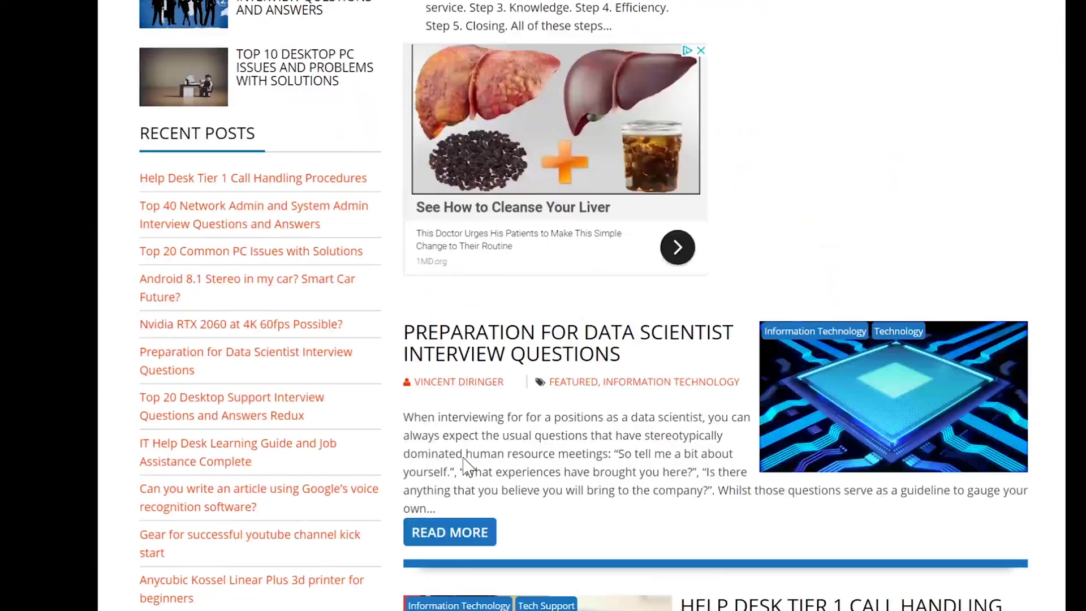
scroll(494, 459, "down", 3)
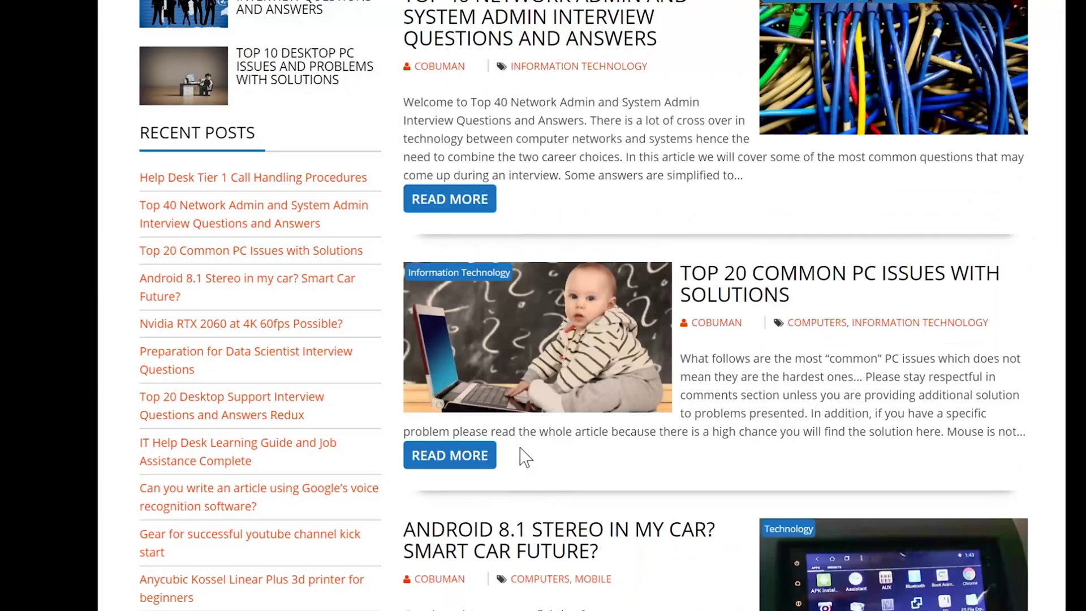
scroll(519, 456, "up", 7)
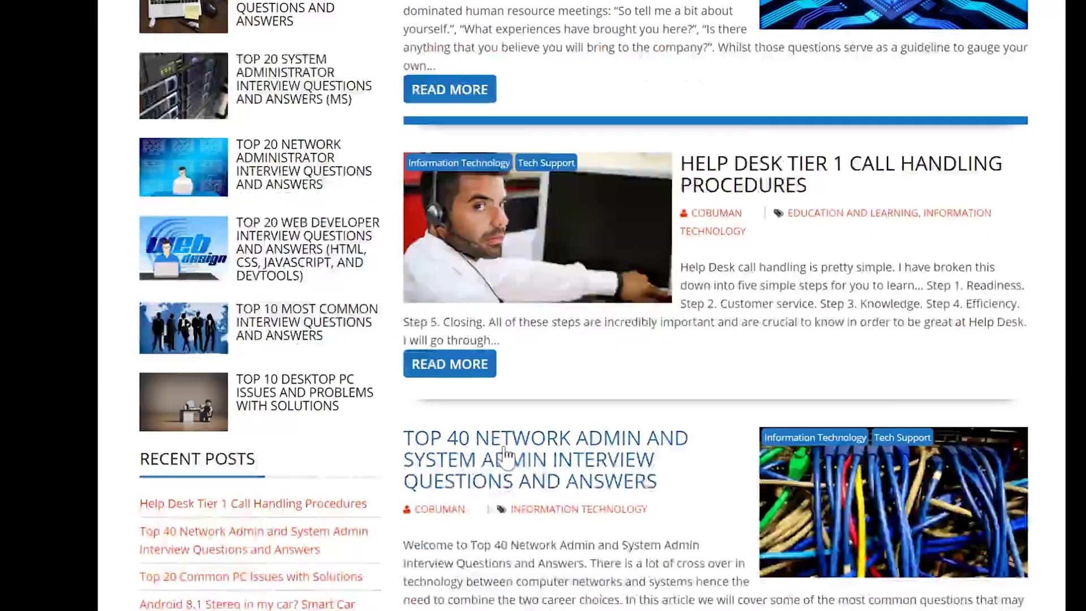
scroll(512, 452, "up", 10)
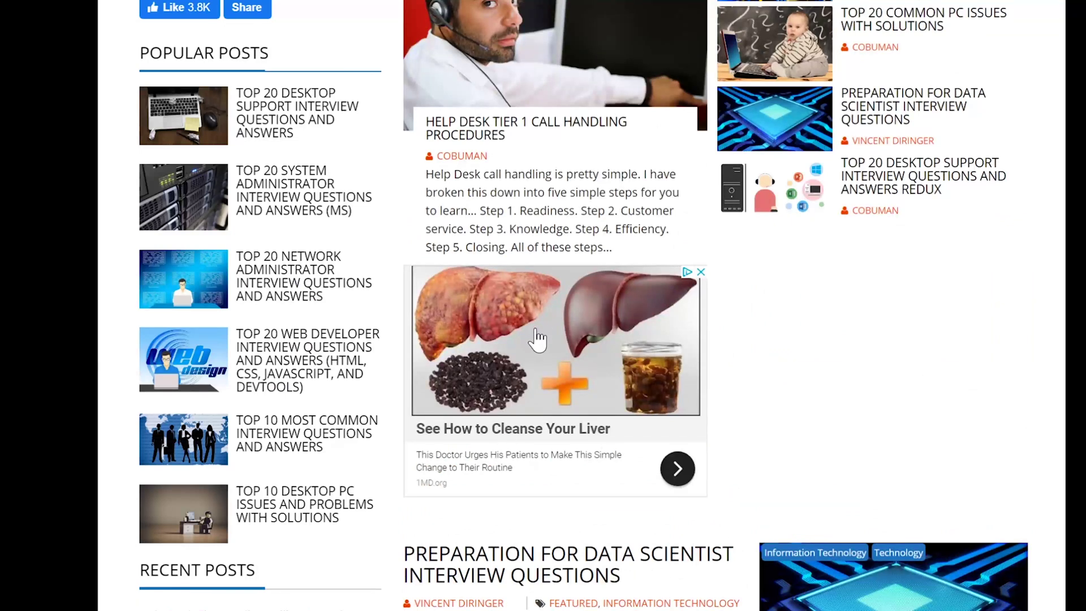